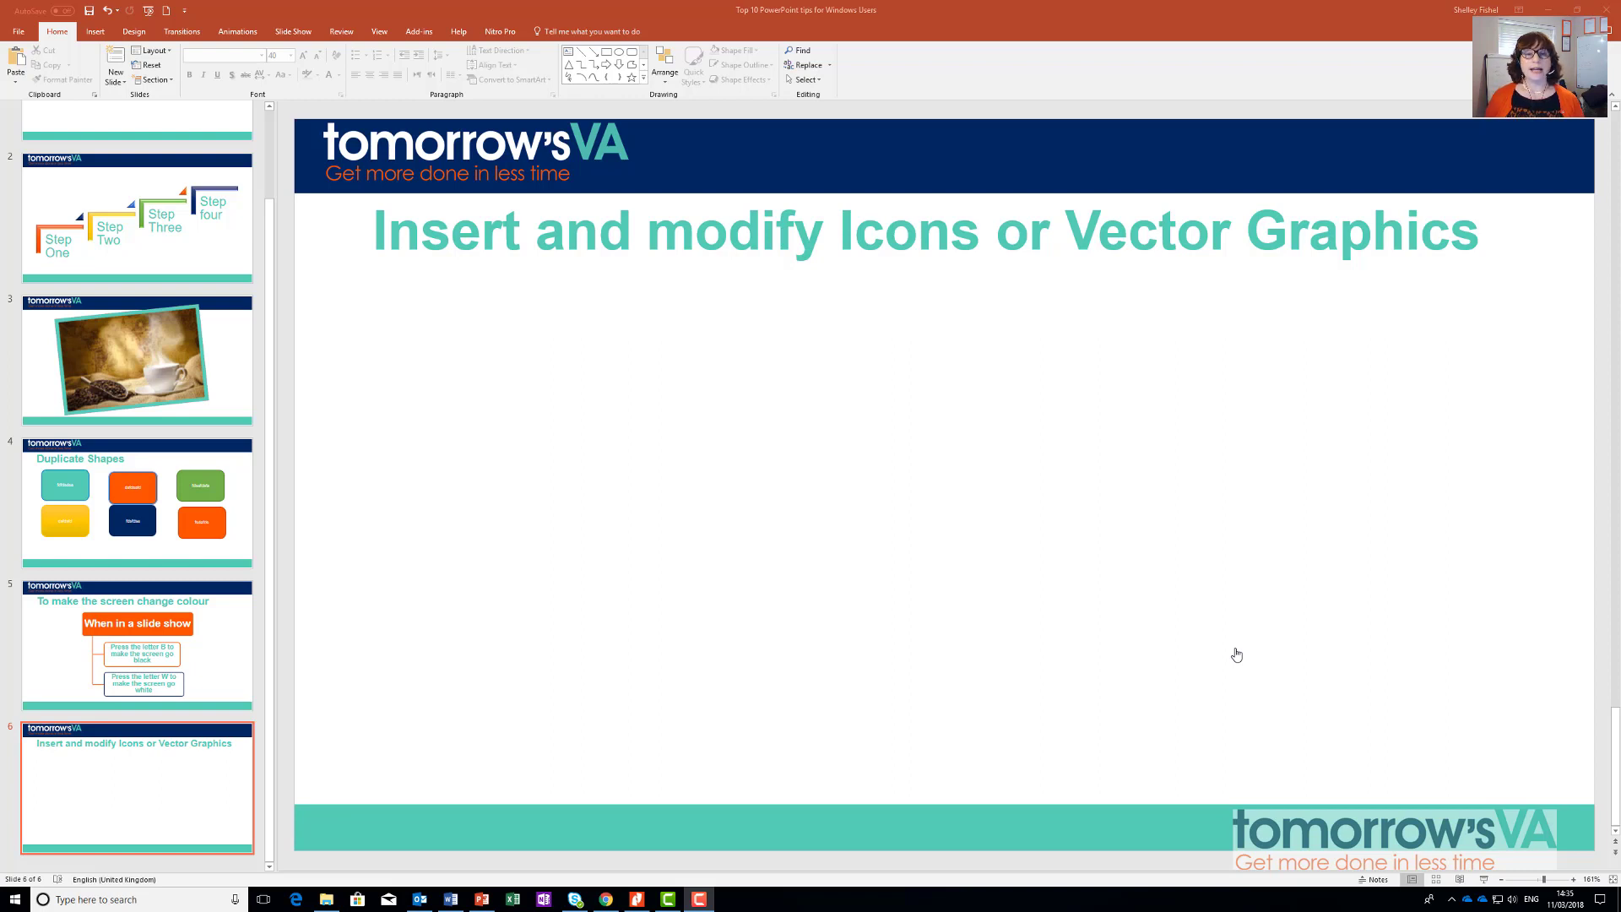
Step: Switch to the Insert ribbon on slide 6 to show the content insertion commands
click(94, 31)
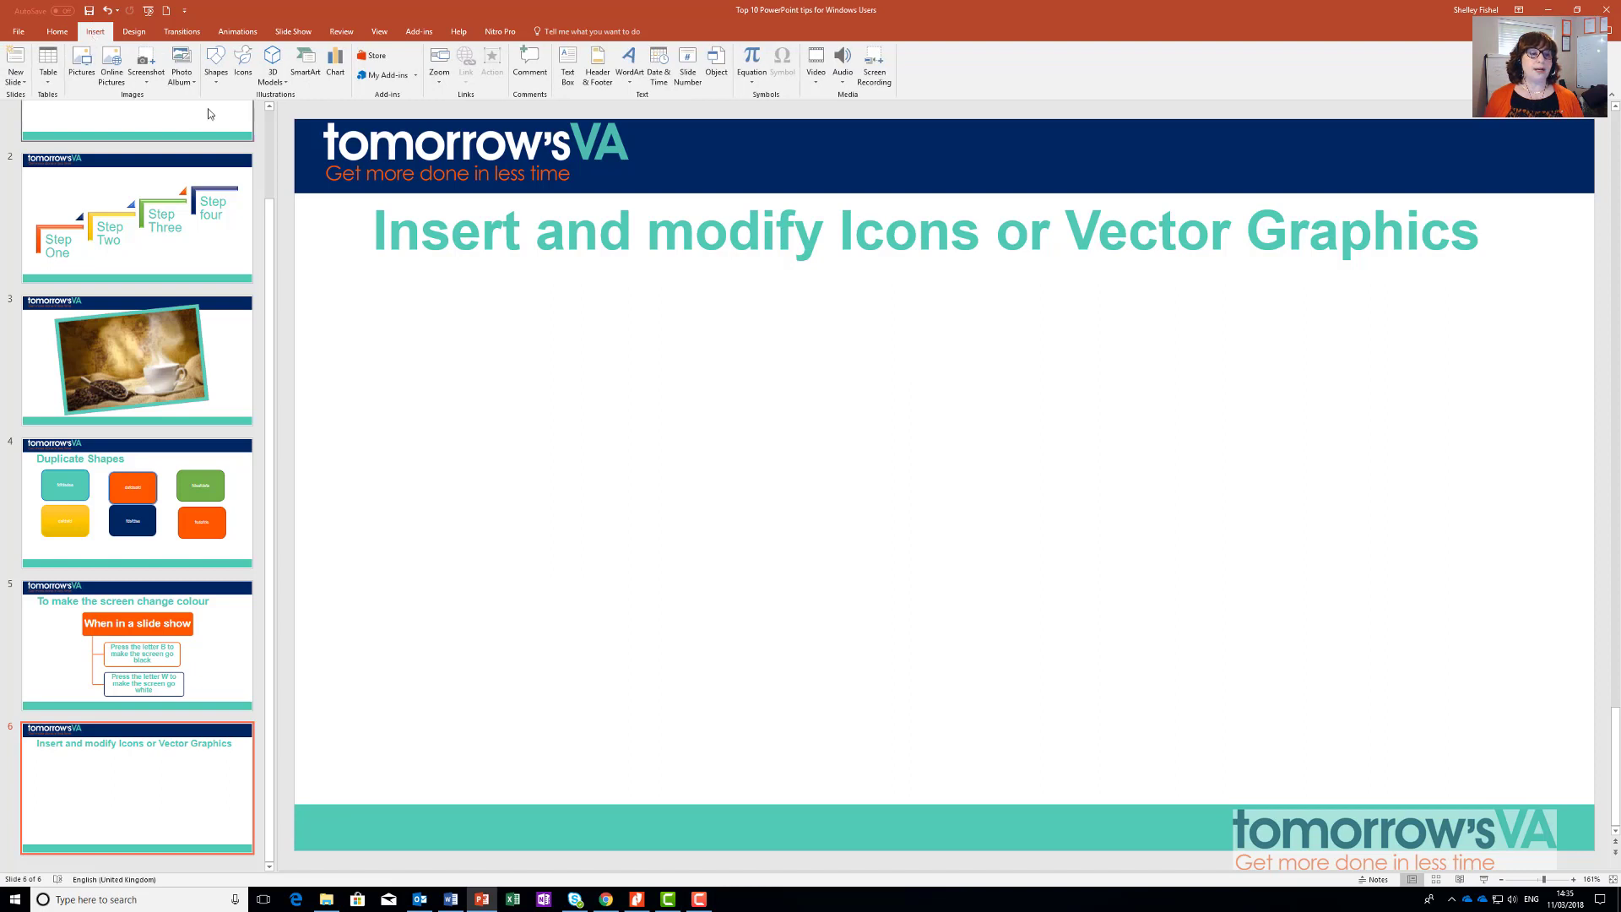
Step: Insert the black cycling icon from the Sports icon category onto slide 6
click(243, 67)
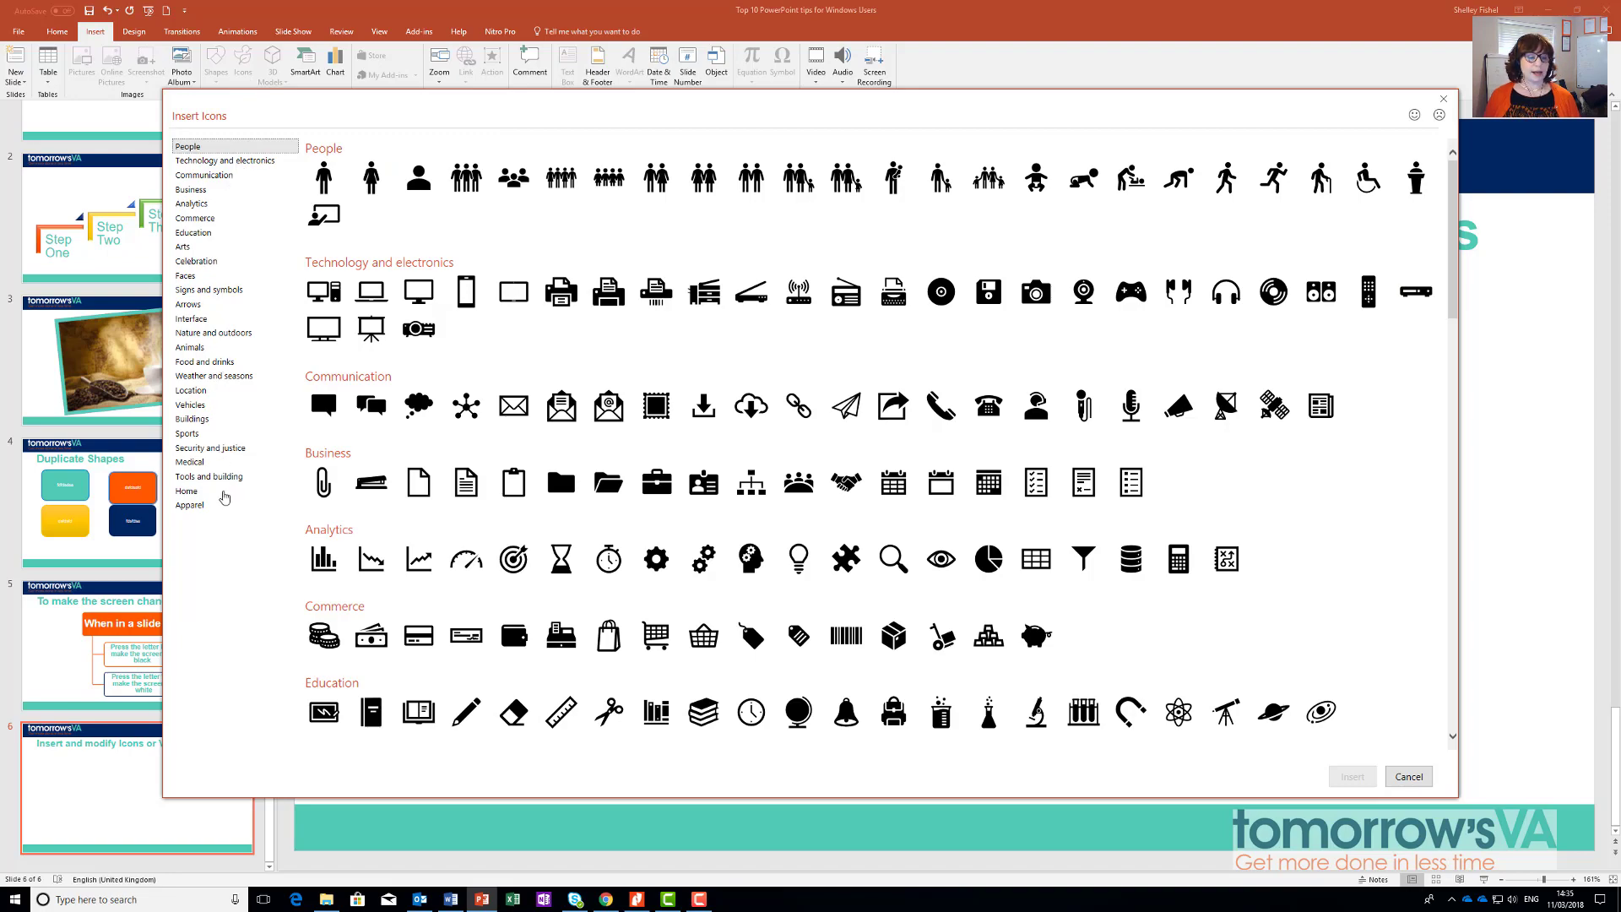
scroll(529, 441, down, 10)
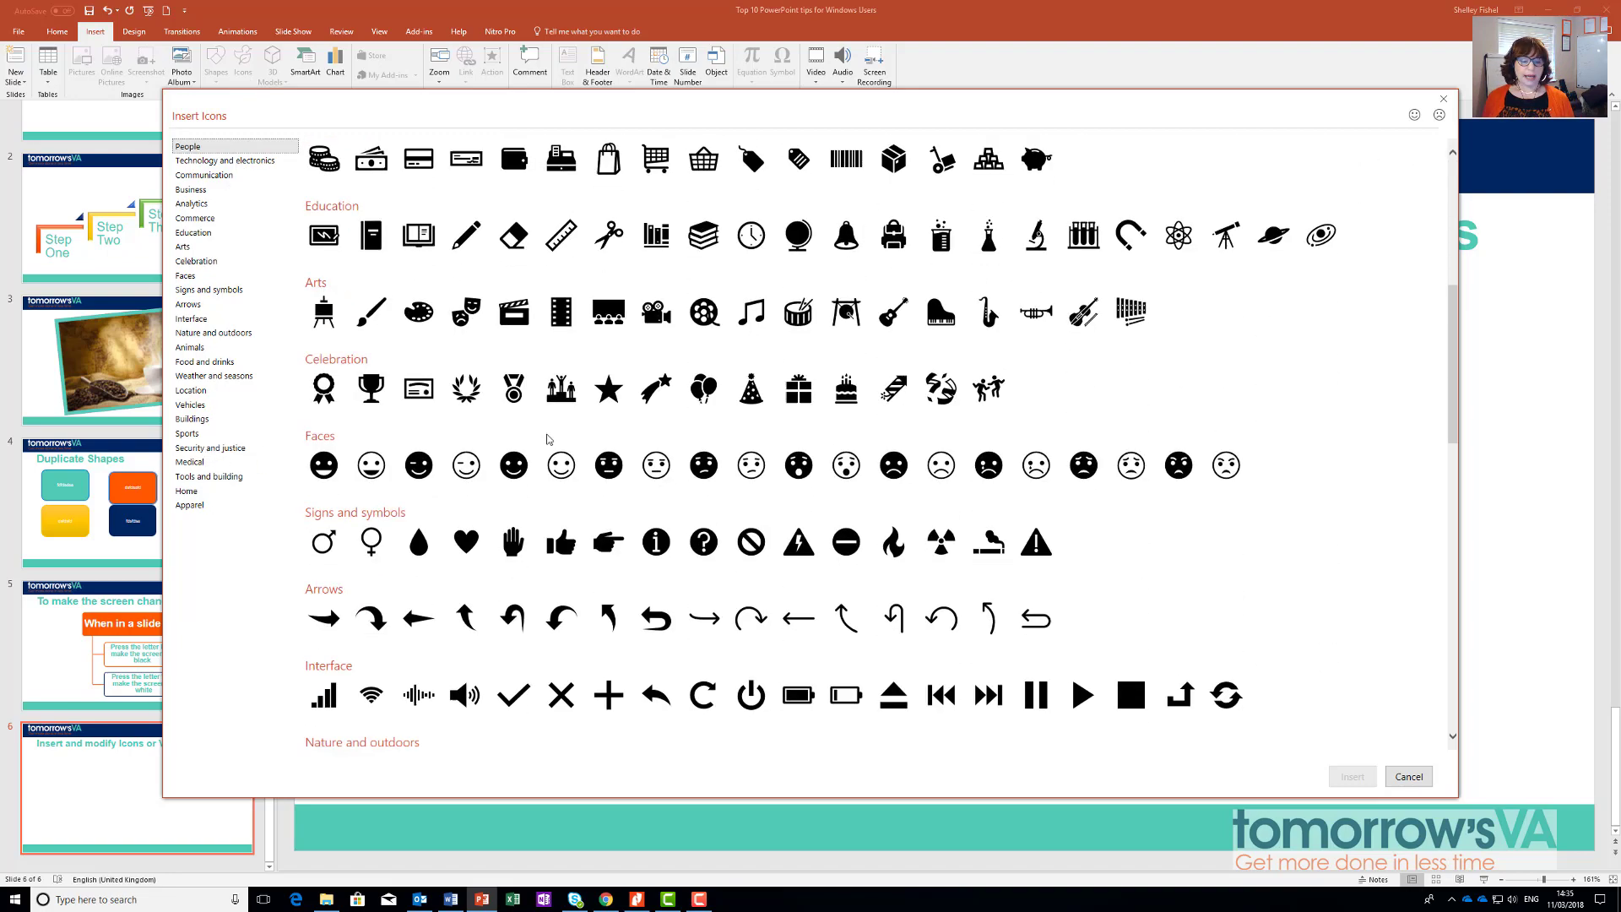
scroll(561, 359, down, 4)
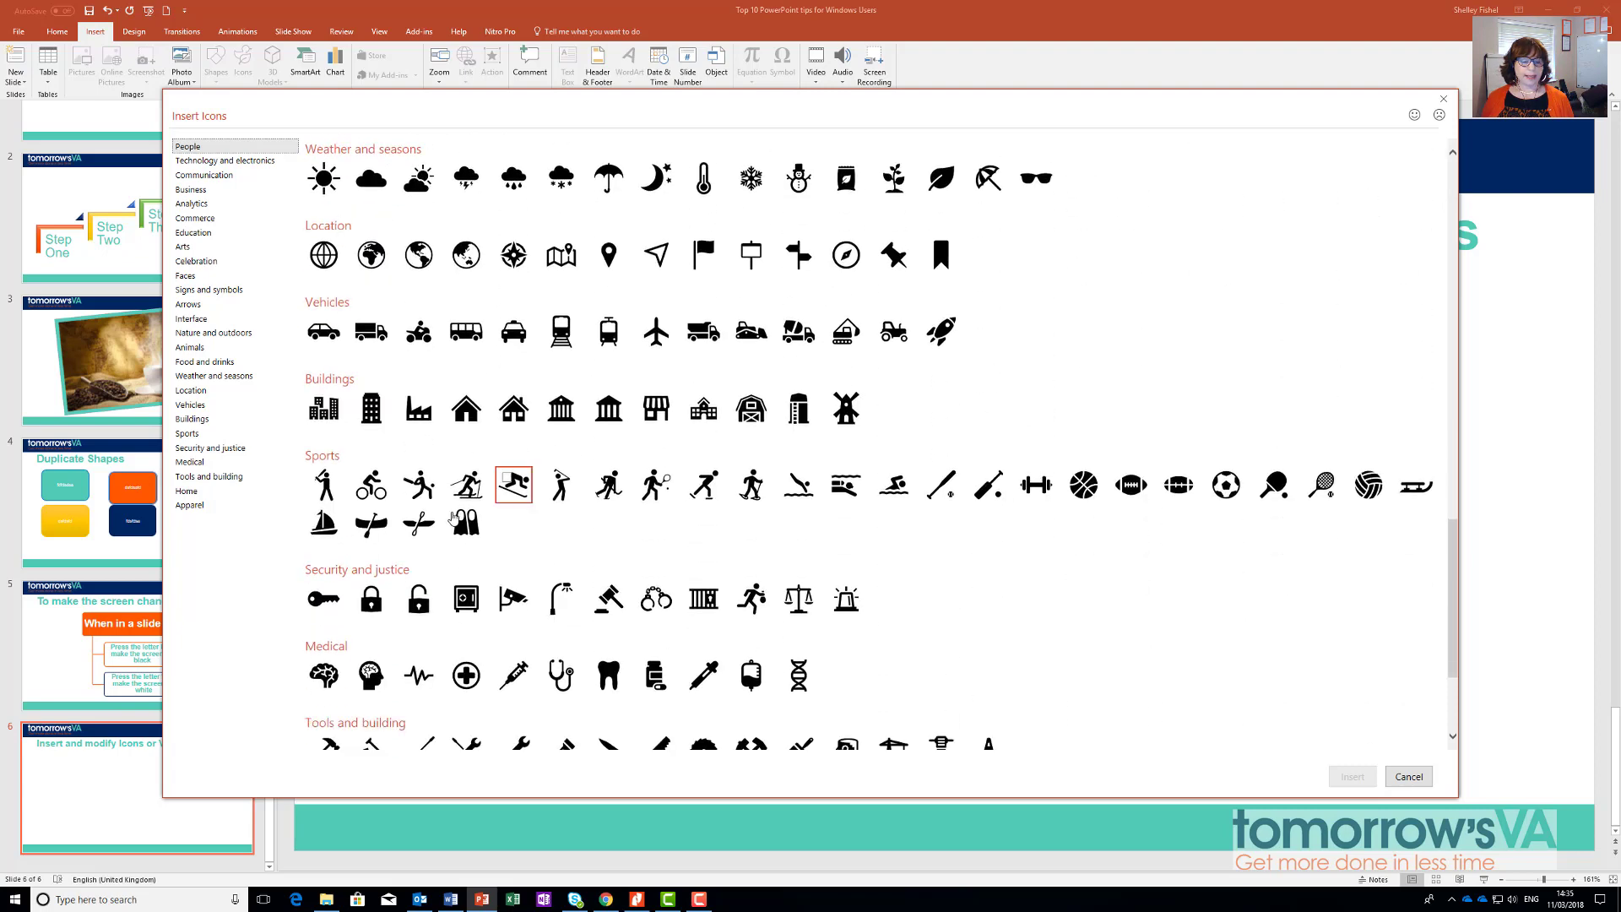
click(371, 485)
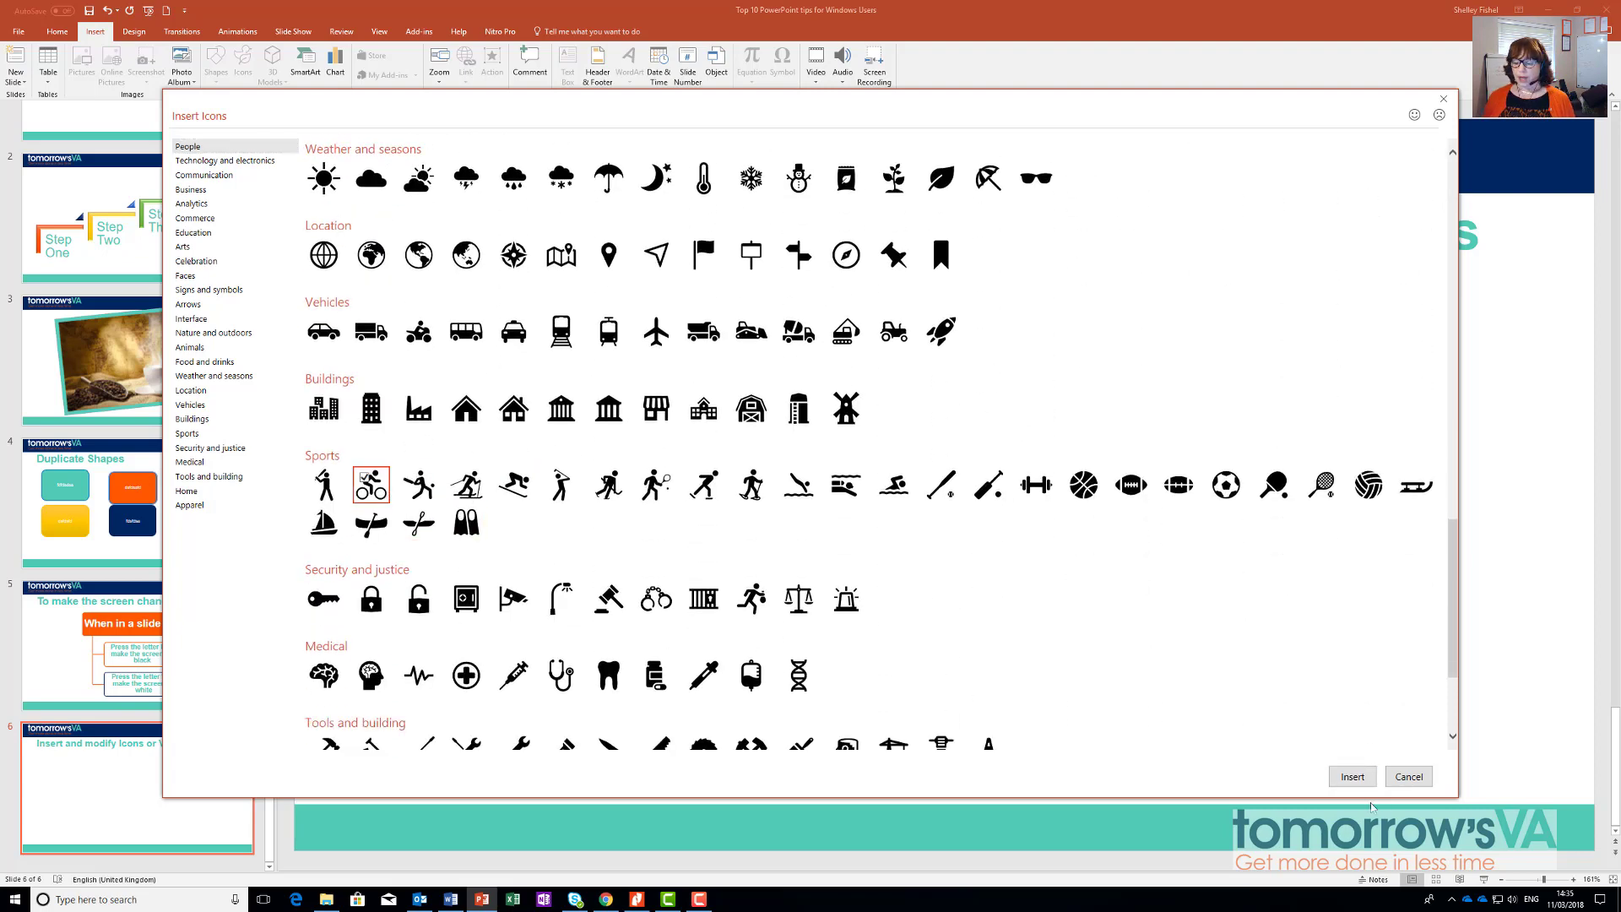
click(1352, 776)
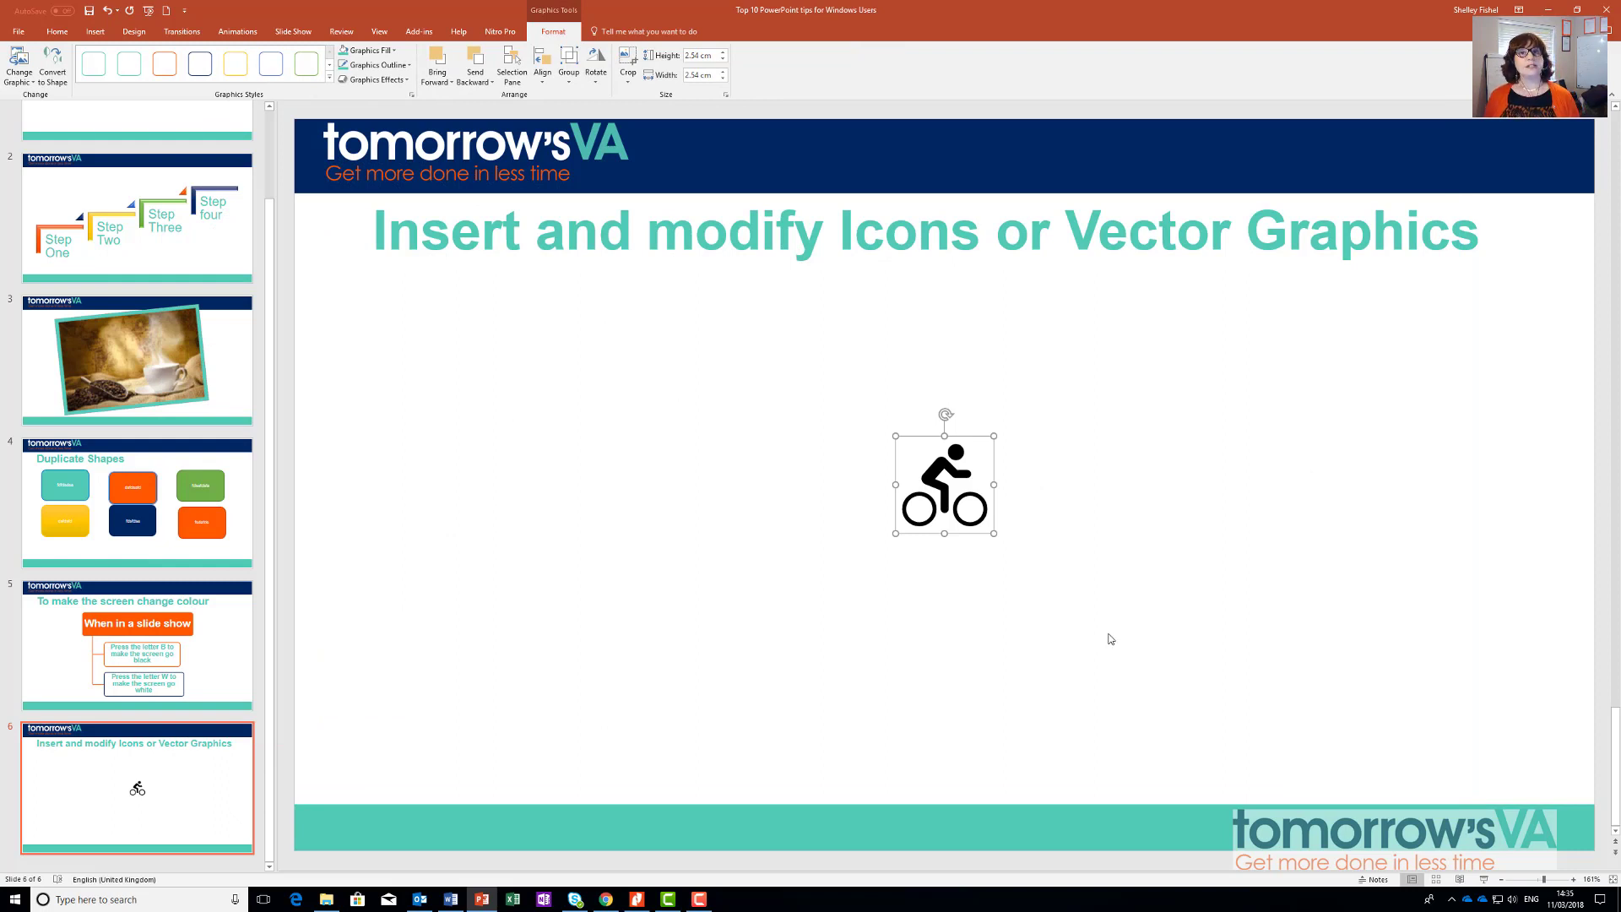
Step: Enlarge the cycling icon to 6.45 cm and move it toward the slide centre
drag(992, 535, 1143, 644)
drag(992, 574, 906, 456)
click(814, 492)
Step: Make two more copies of the cyclist and space all three in a row
click(544, 487)
click(1277, 470)
click(940, 481)
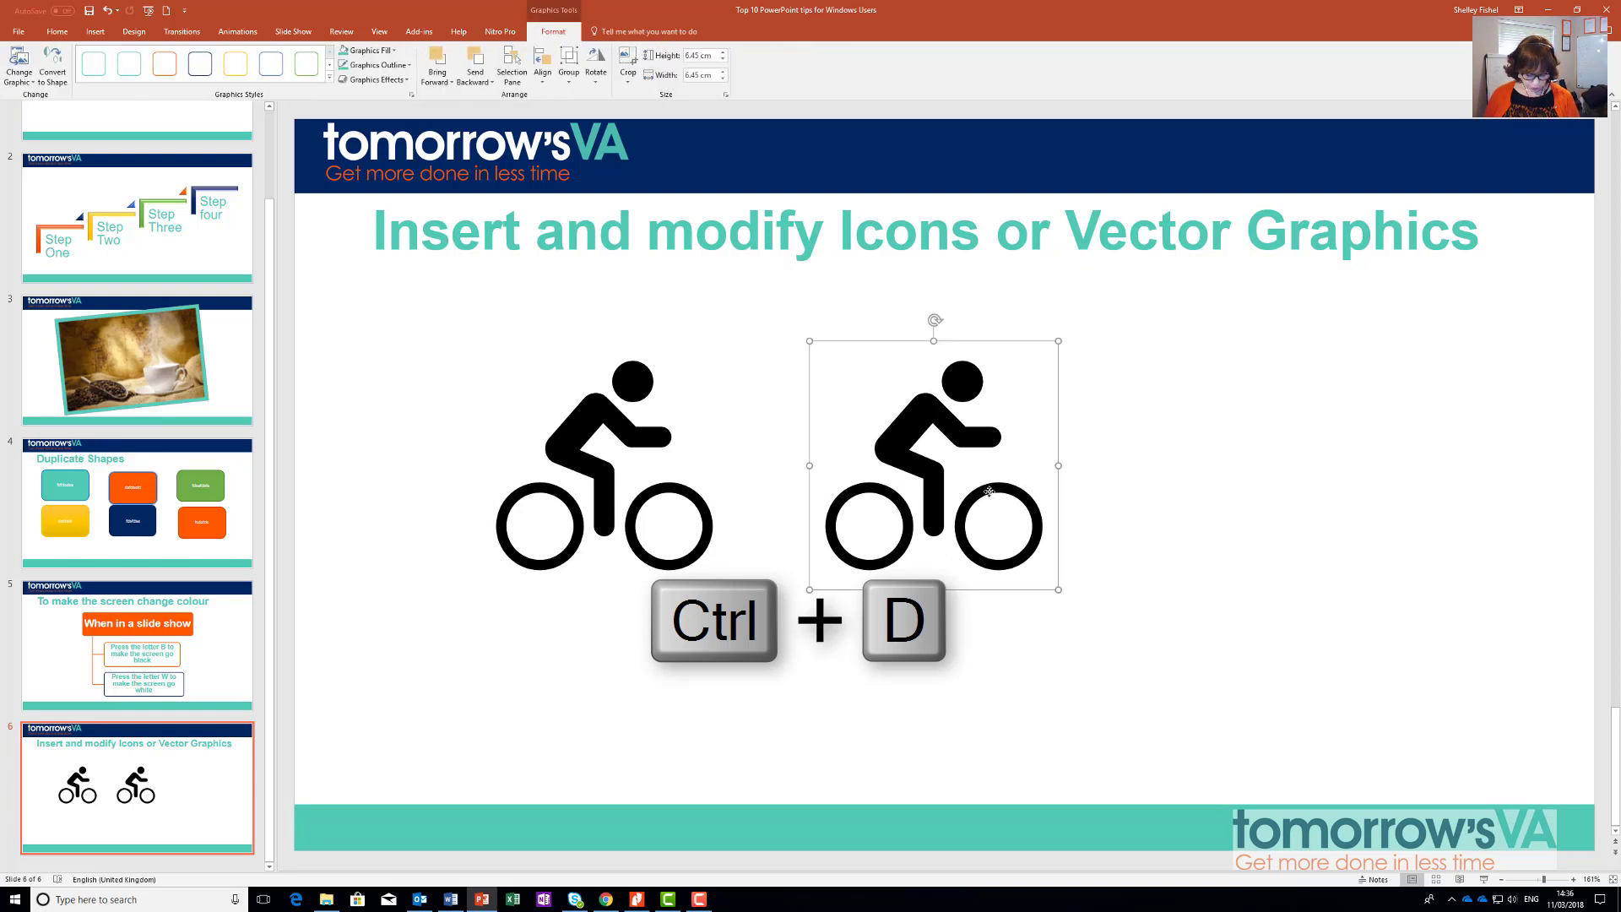
key(ctrl+d)
drag(996, 499, 1380, 482)
click(1055, 655)
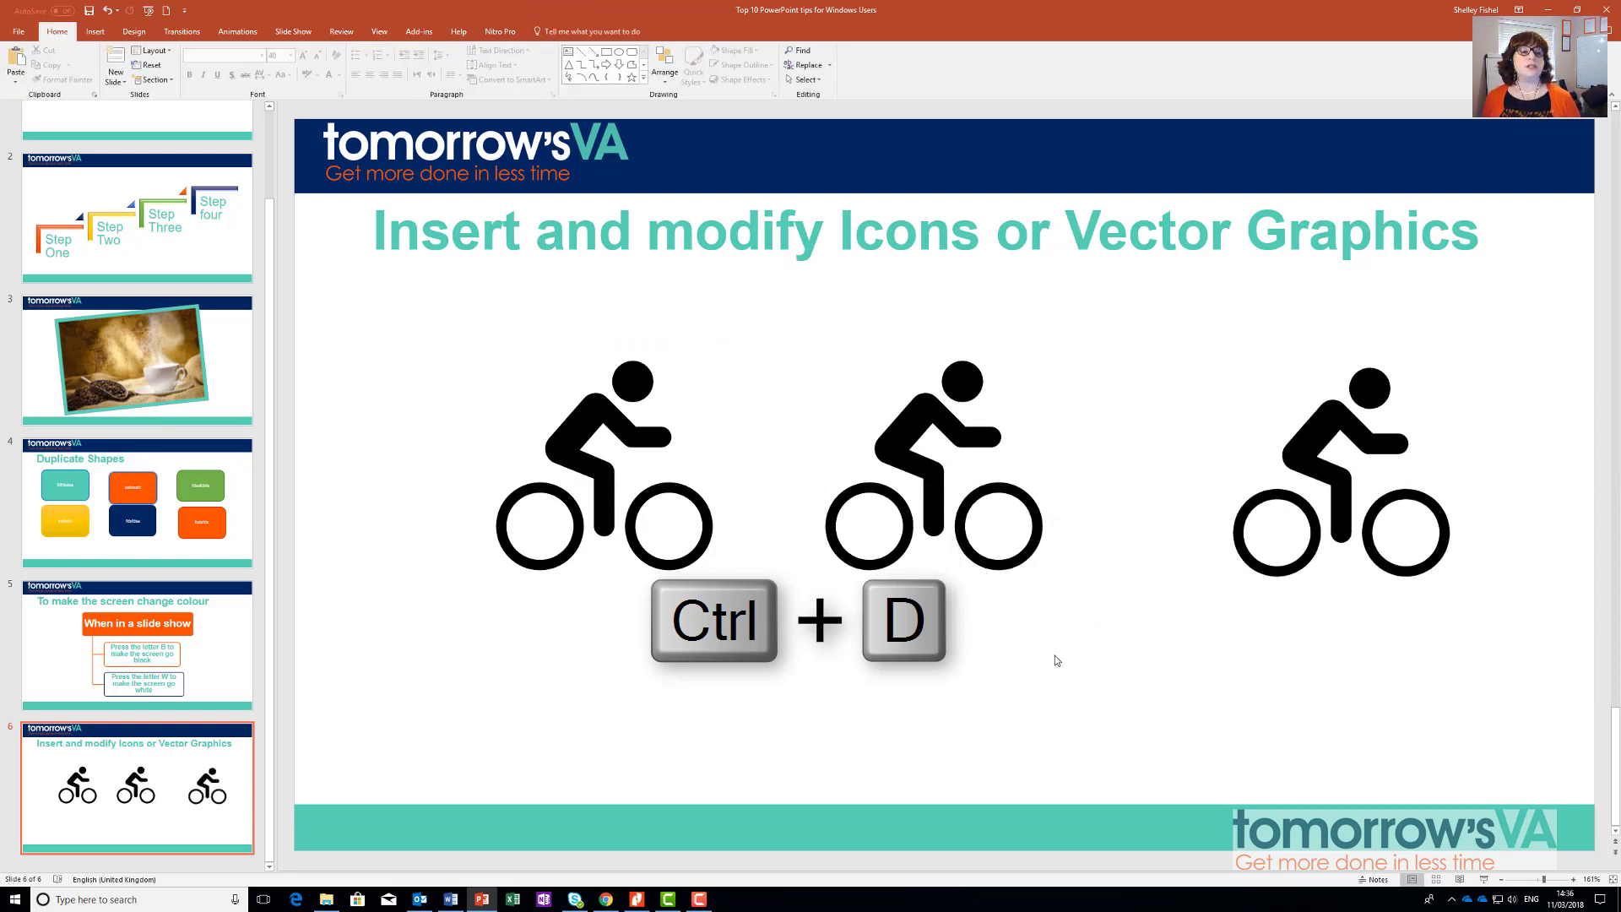
click(659, 548)
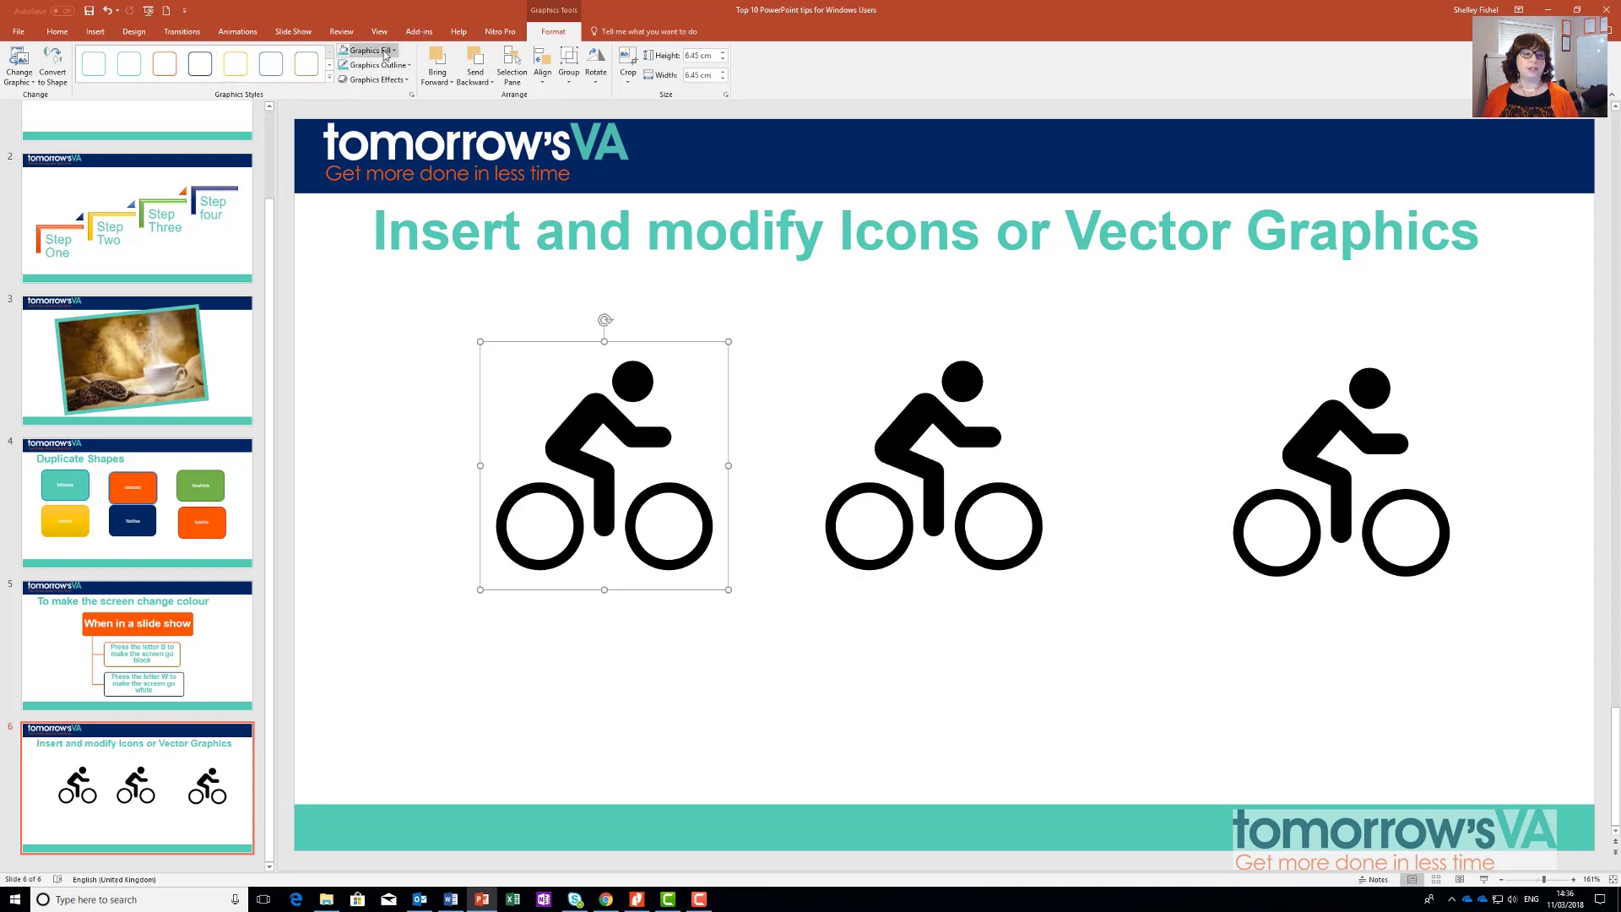
Step: Apply dark blue, orange and teal Graphics Styles to the cyclists, left to right
click(329, 78)
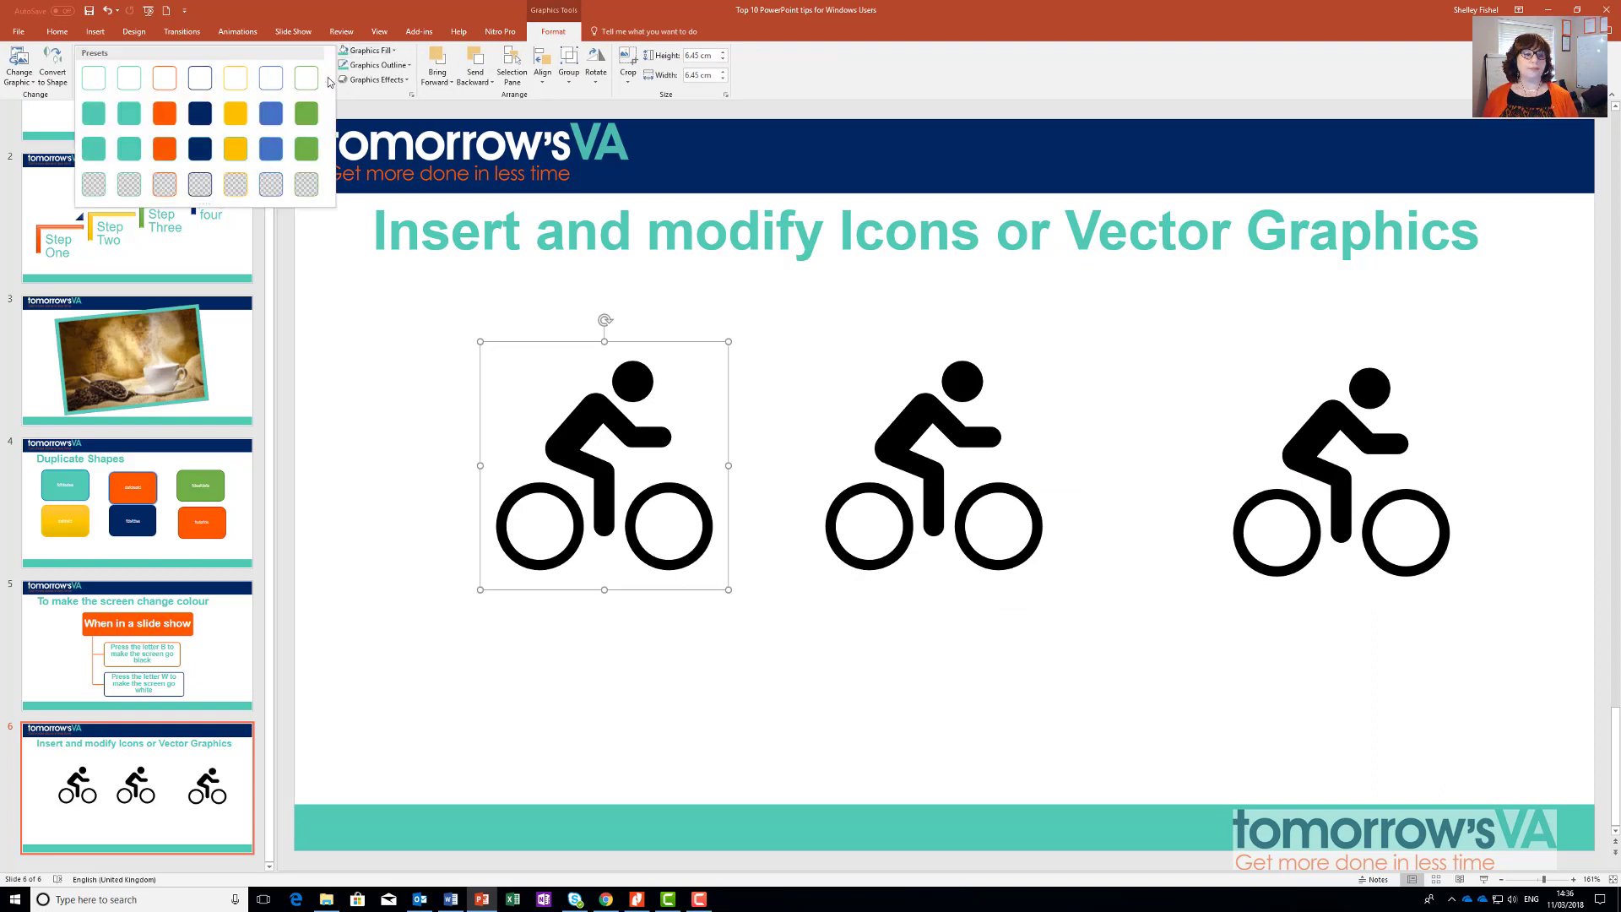
click(200, 112)
click(992, 439)
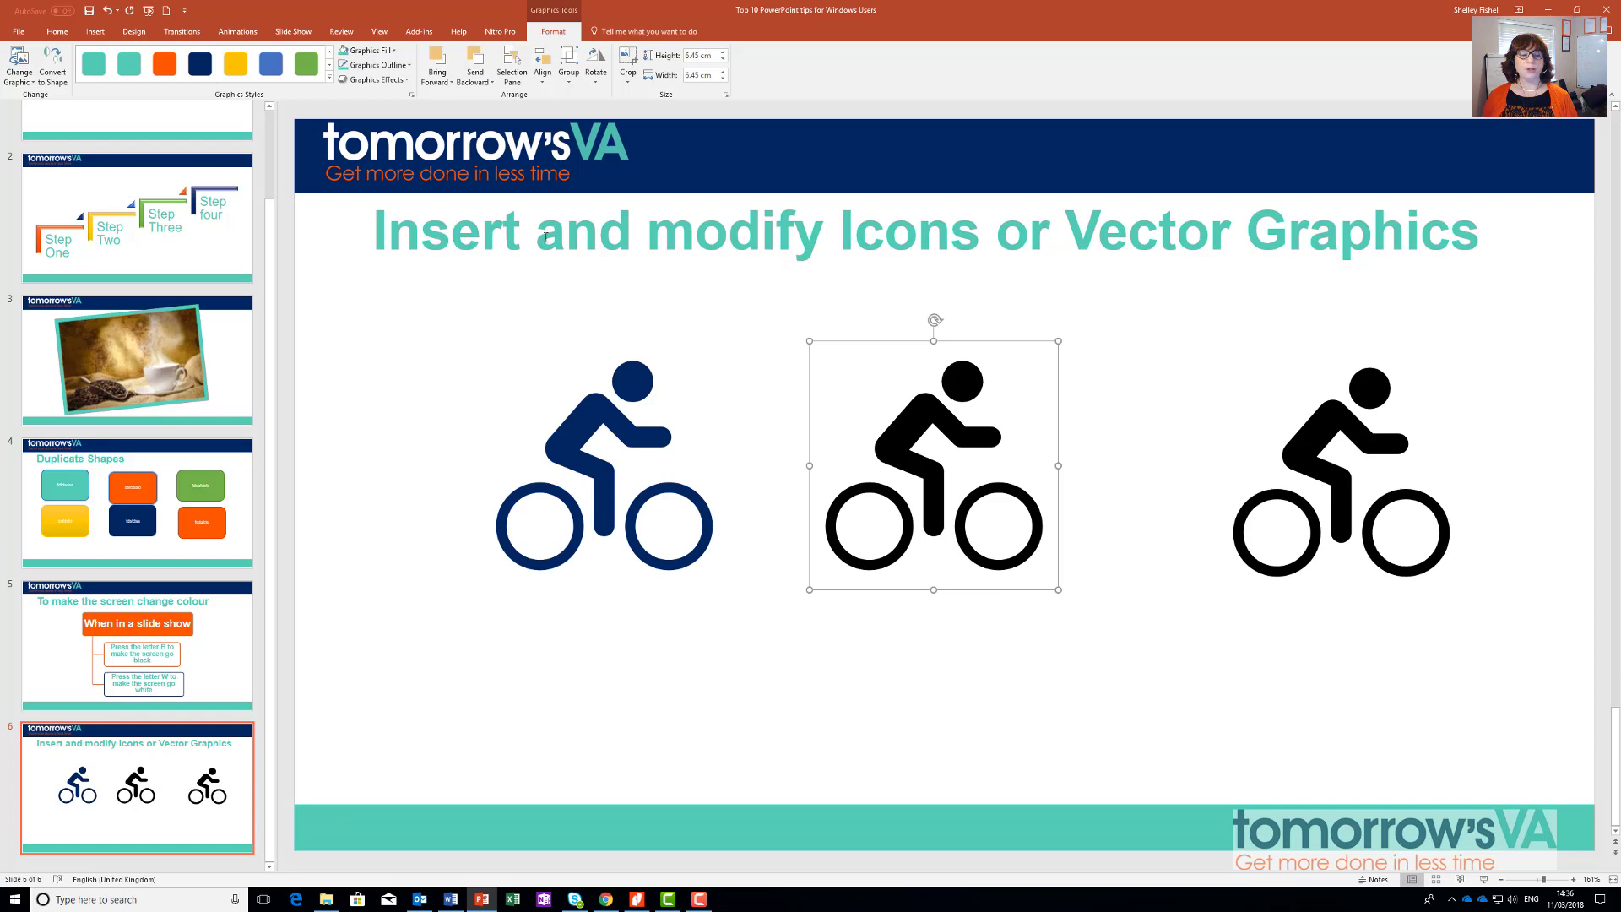
click(165, 64)
click(1376, 380)
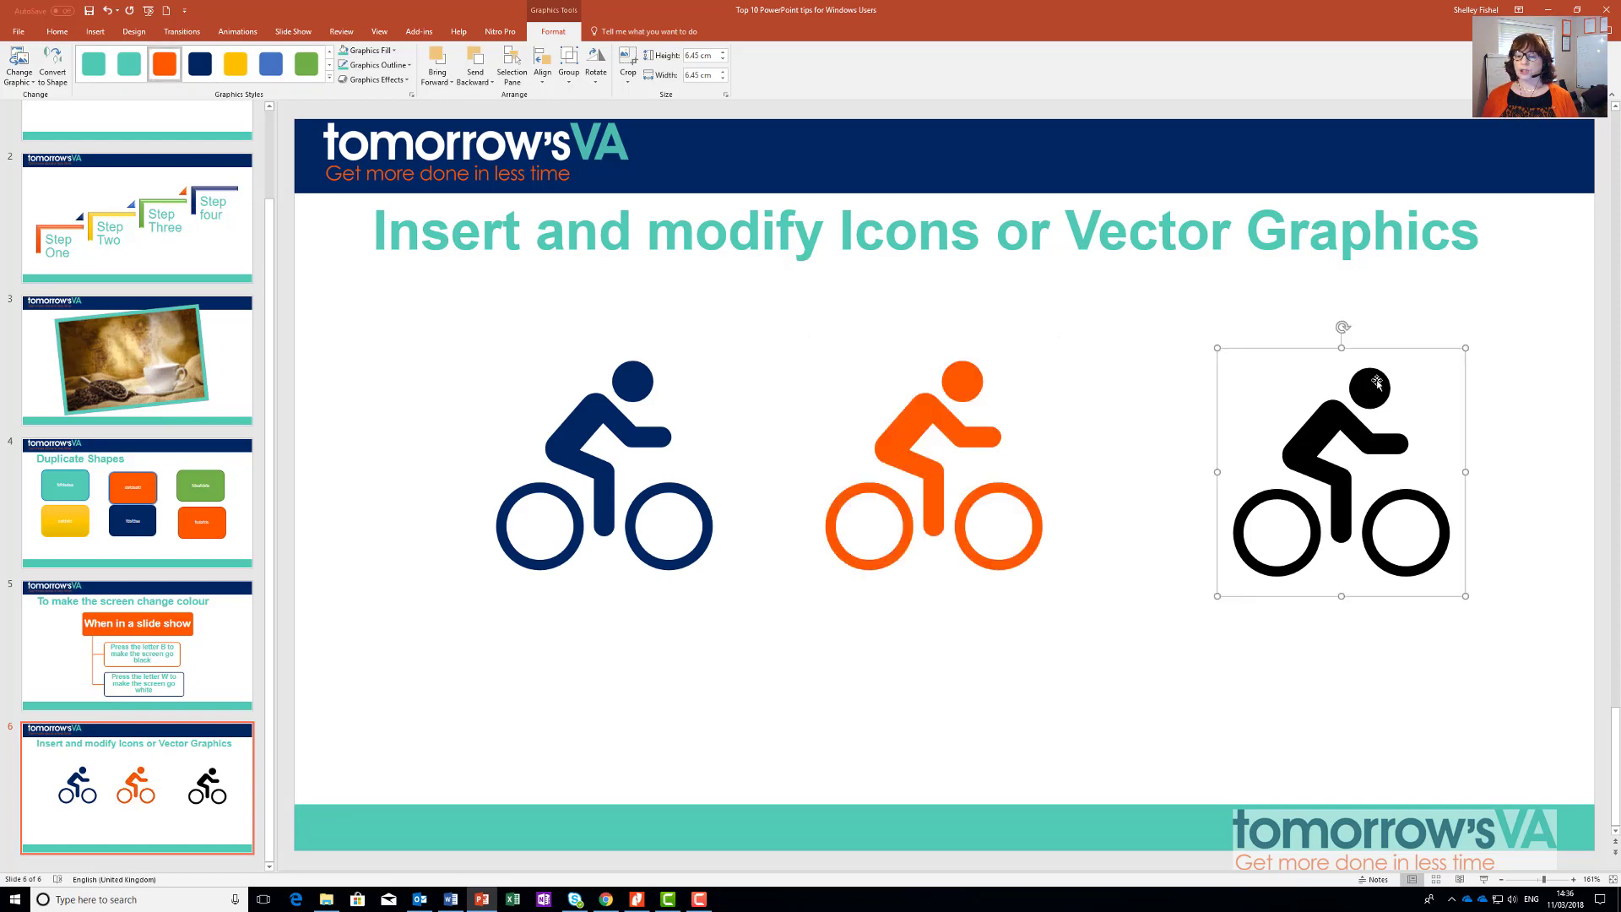
click(95, 69)
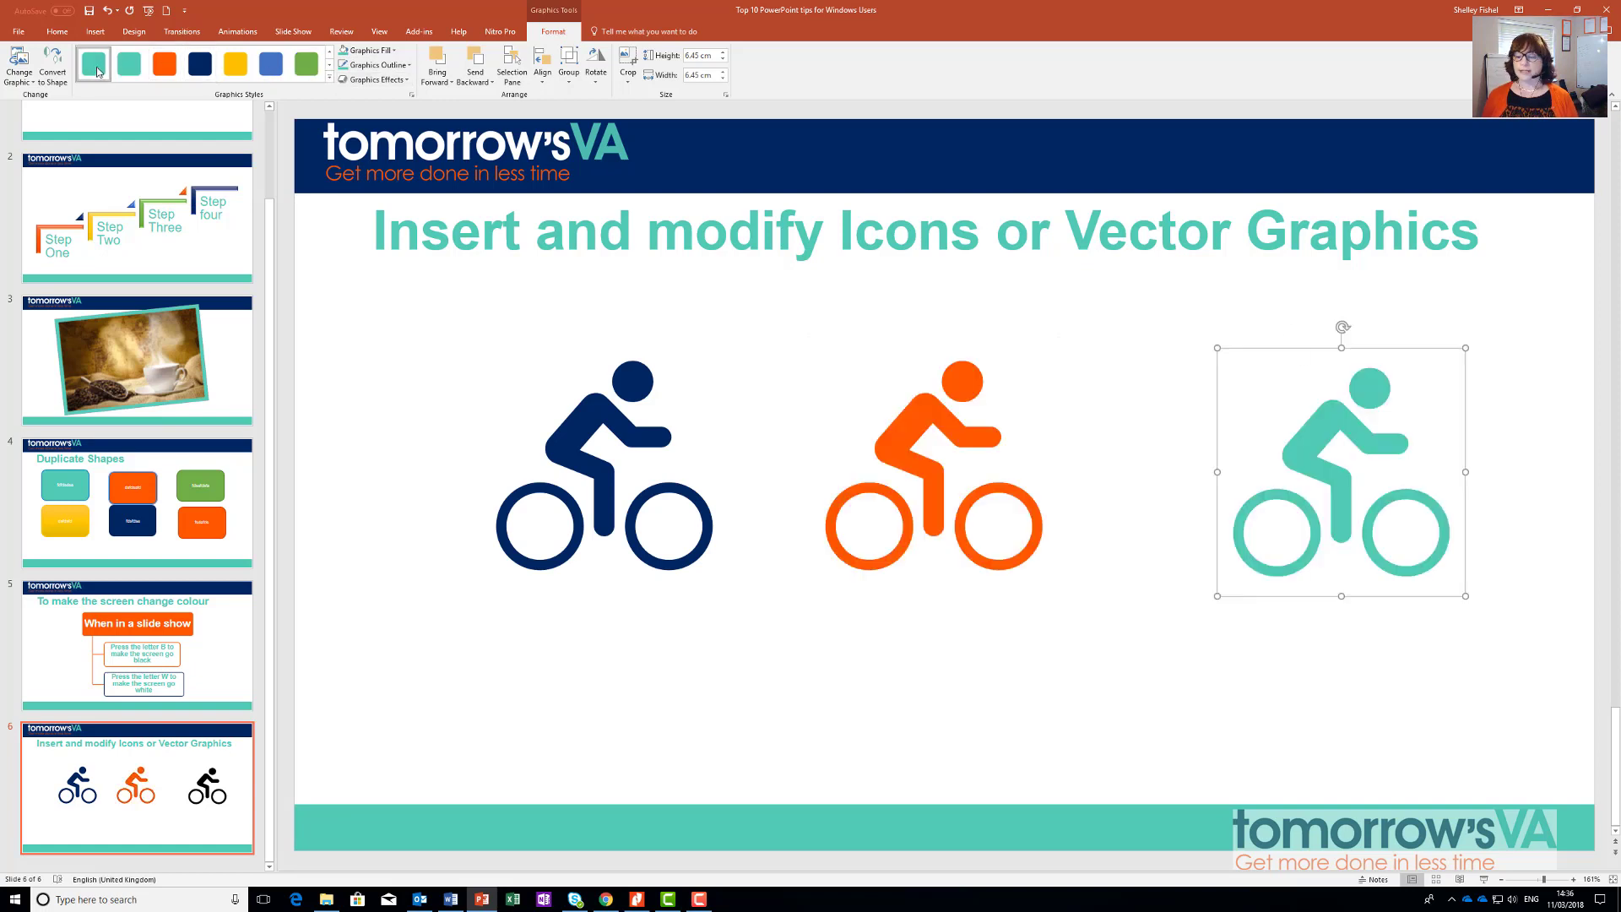
click(1117, 700)
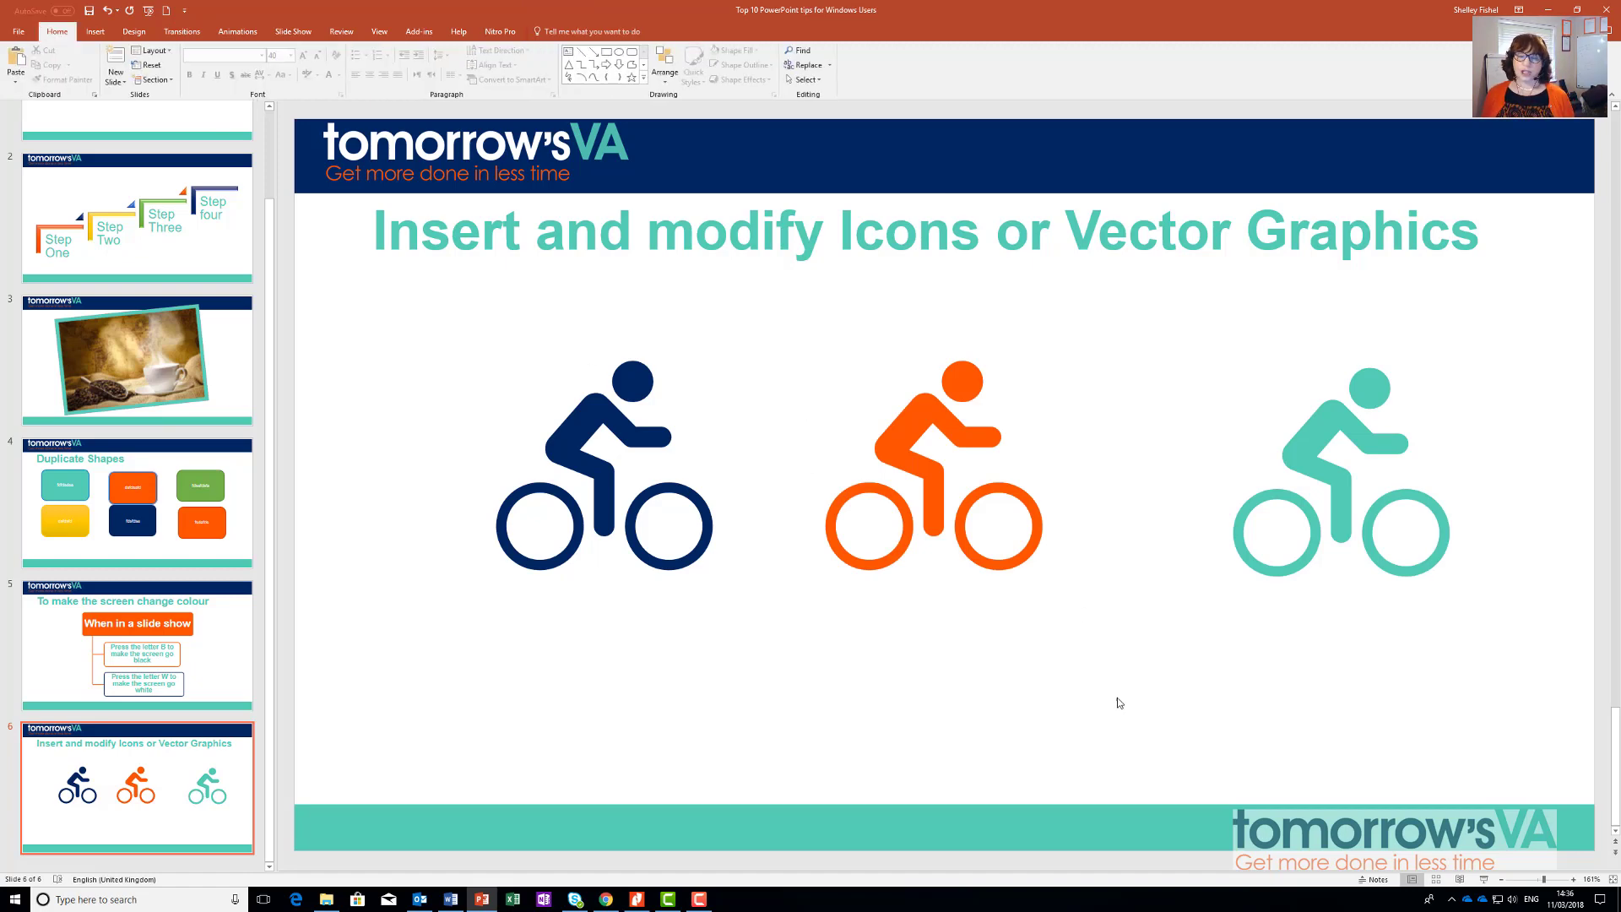
Step: Convert the navy cyclist icon into an editable Office drawing object
click(672, 571)
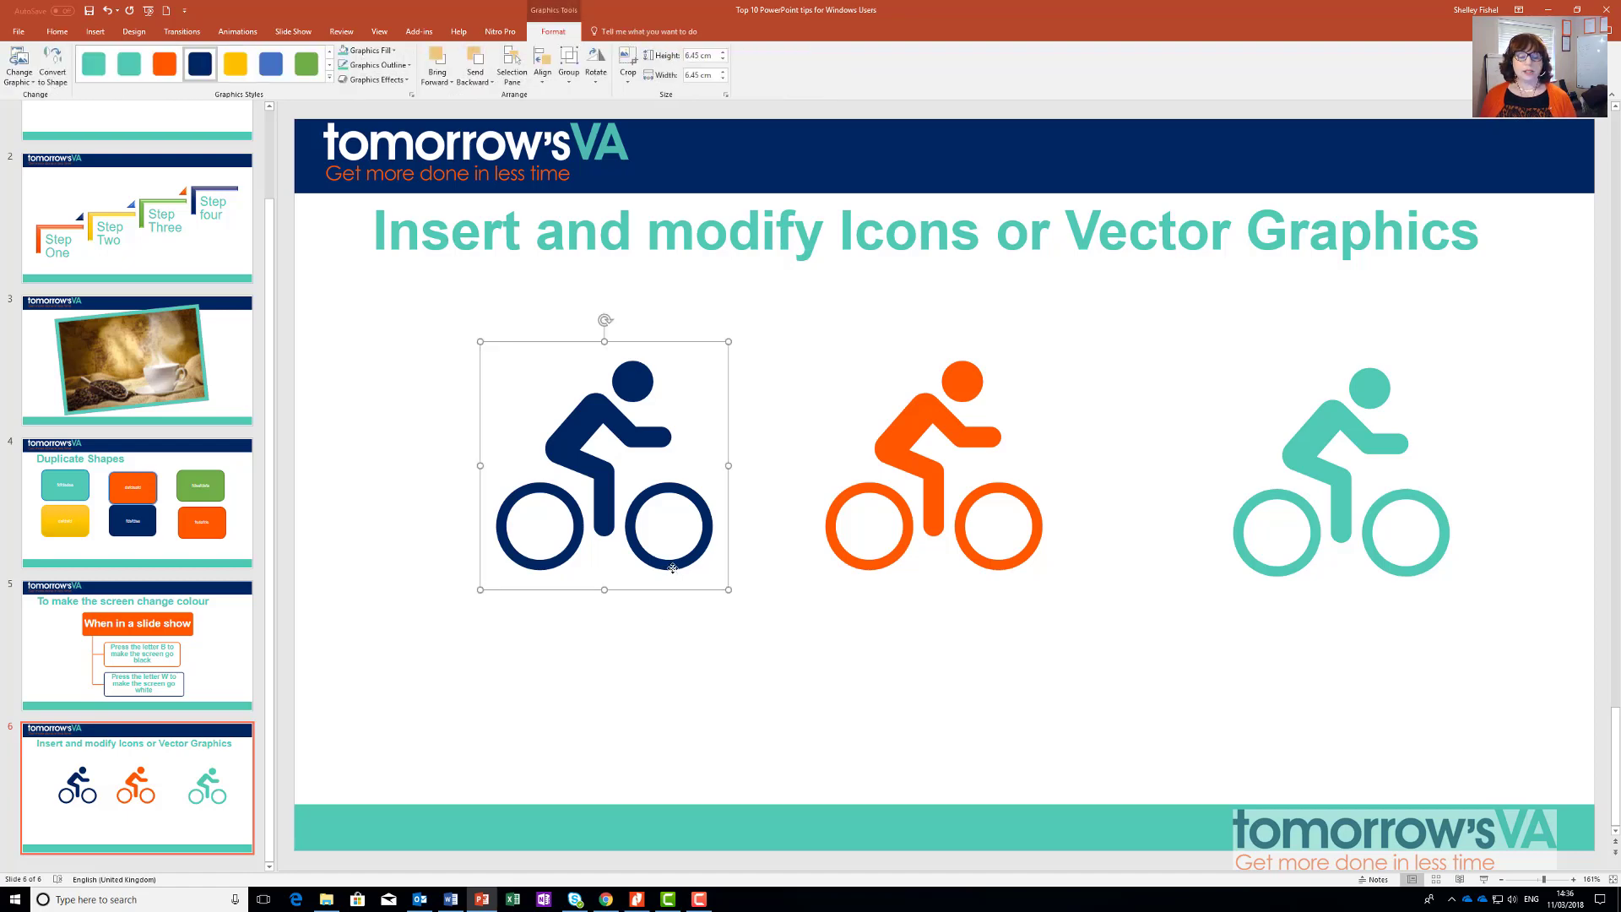
click(53, 76)
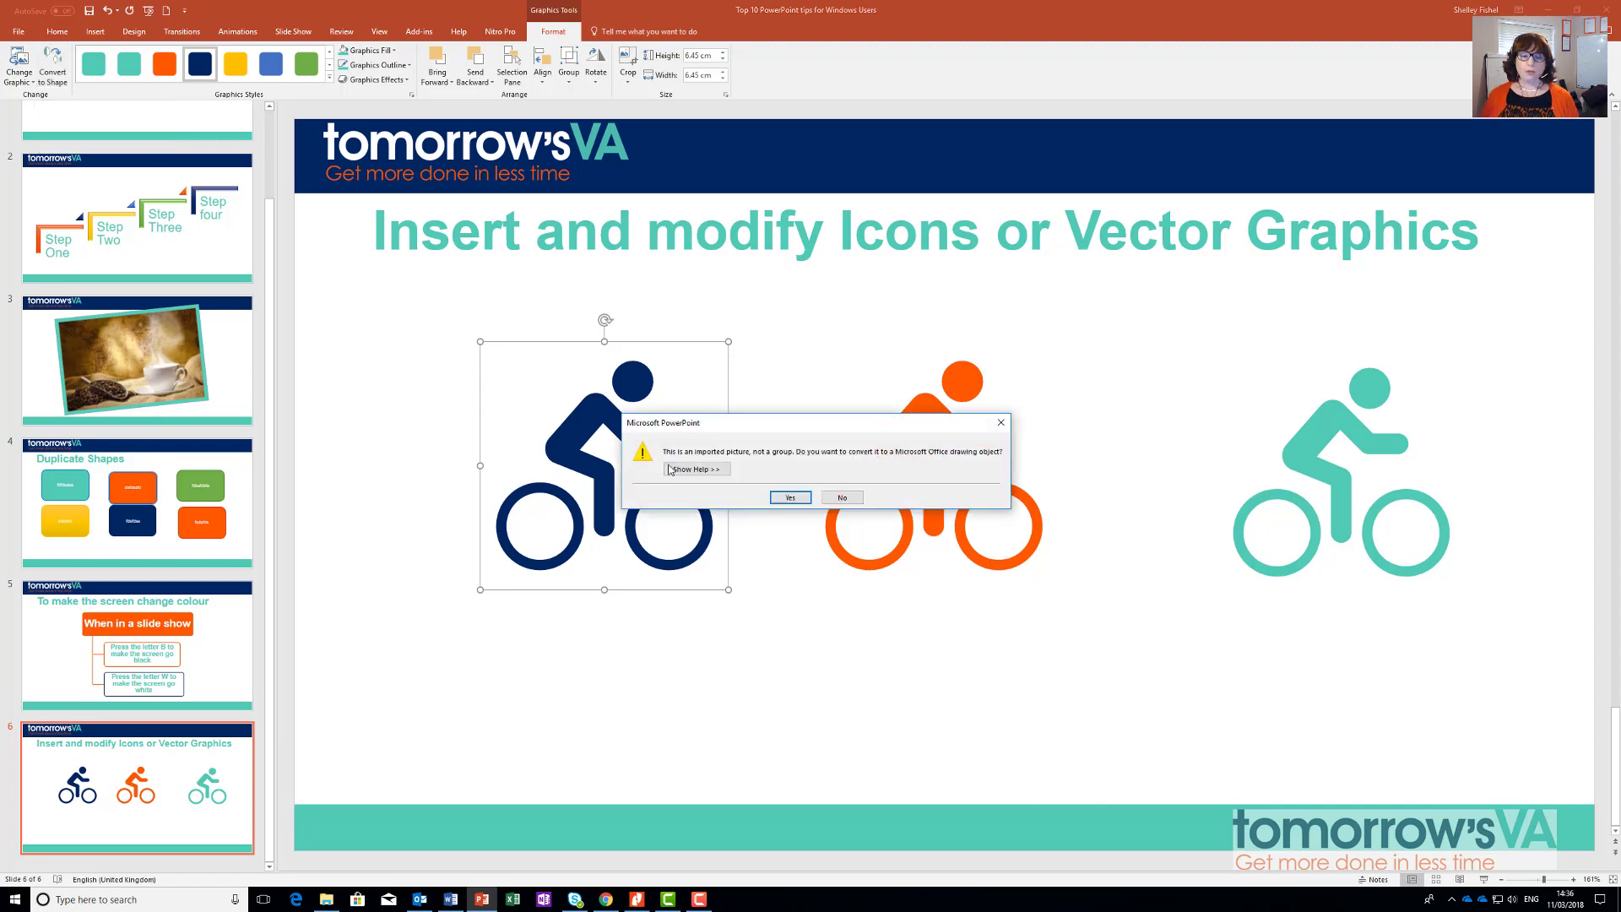
click(798, 499)
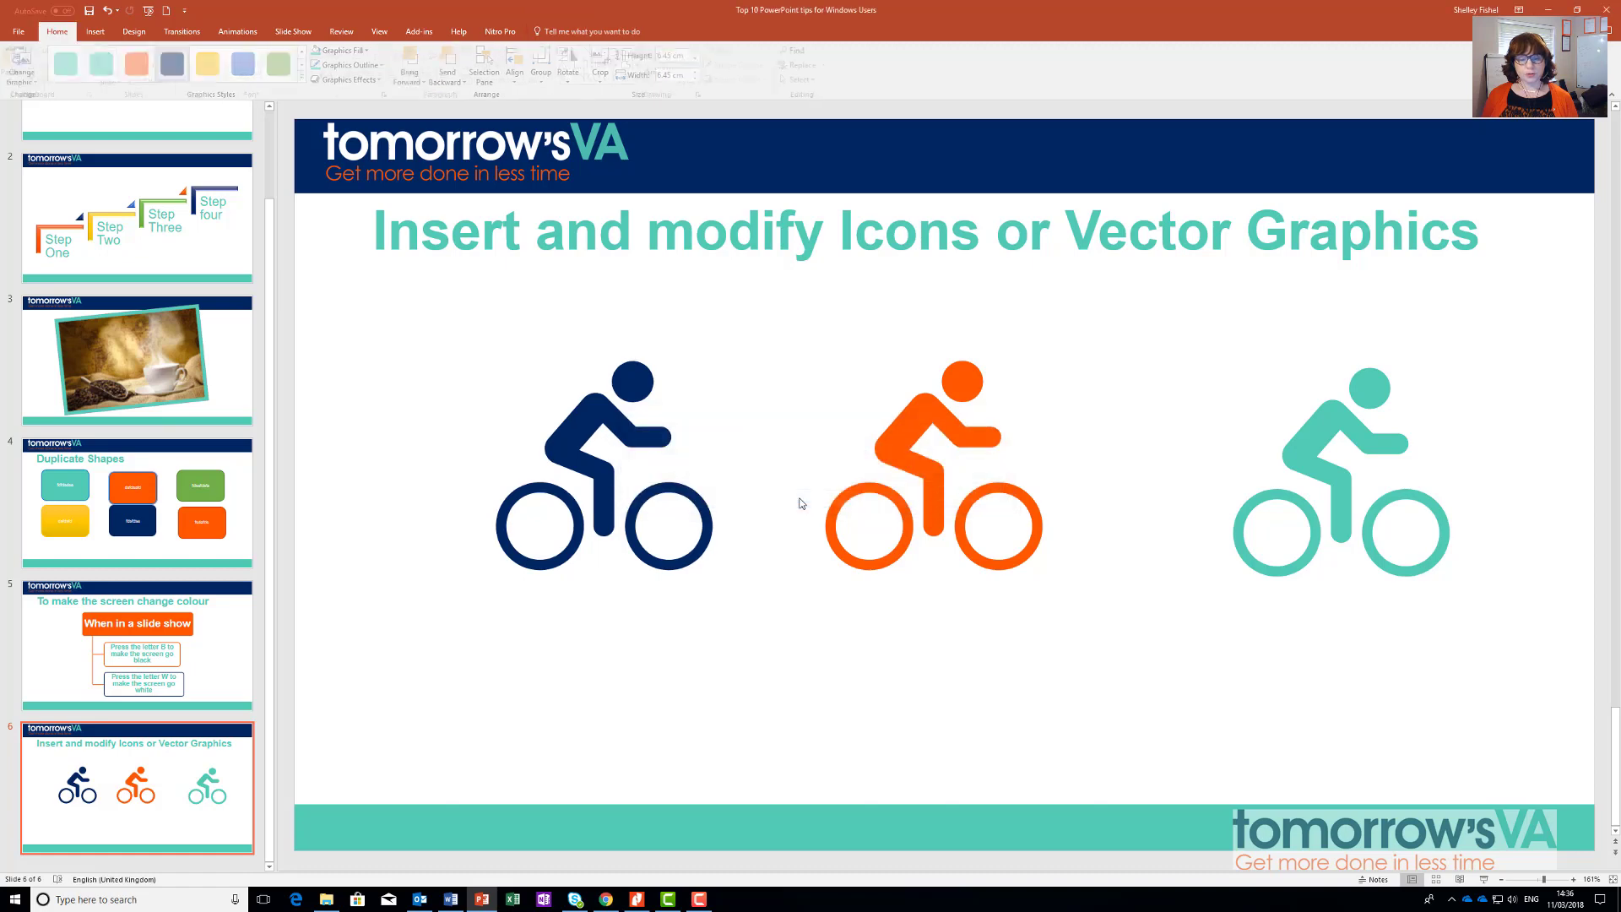
click(704, 553)
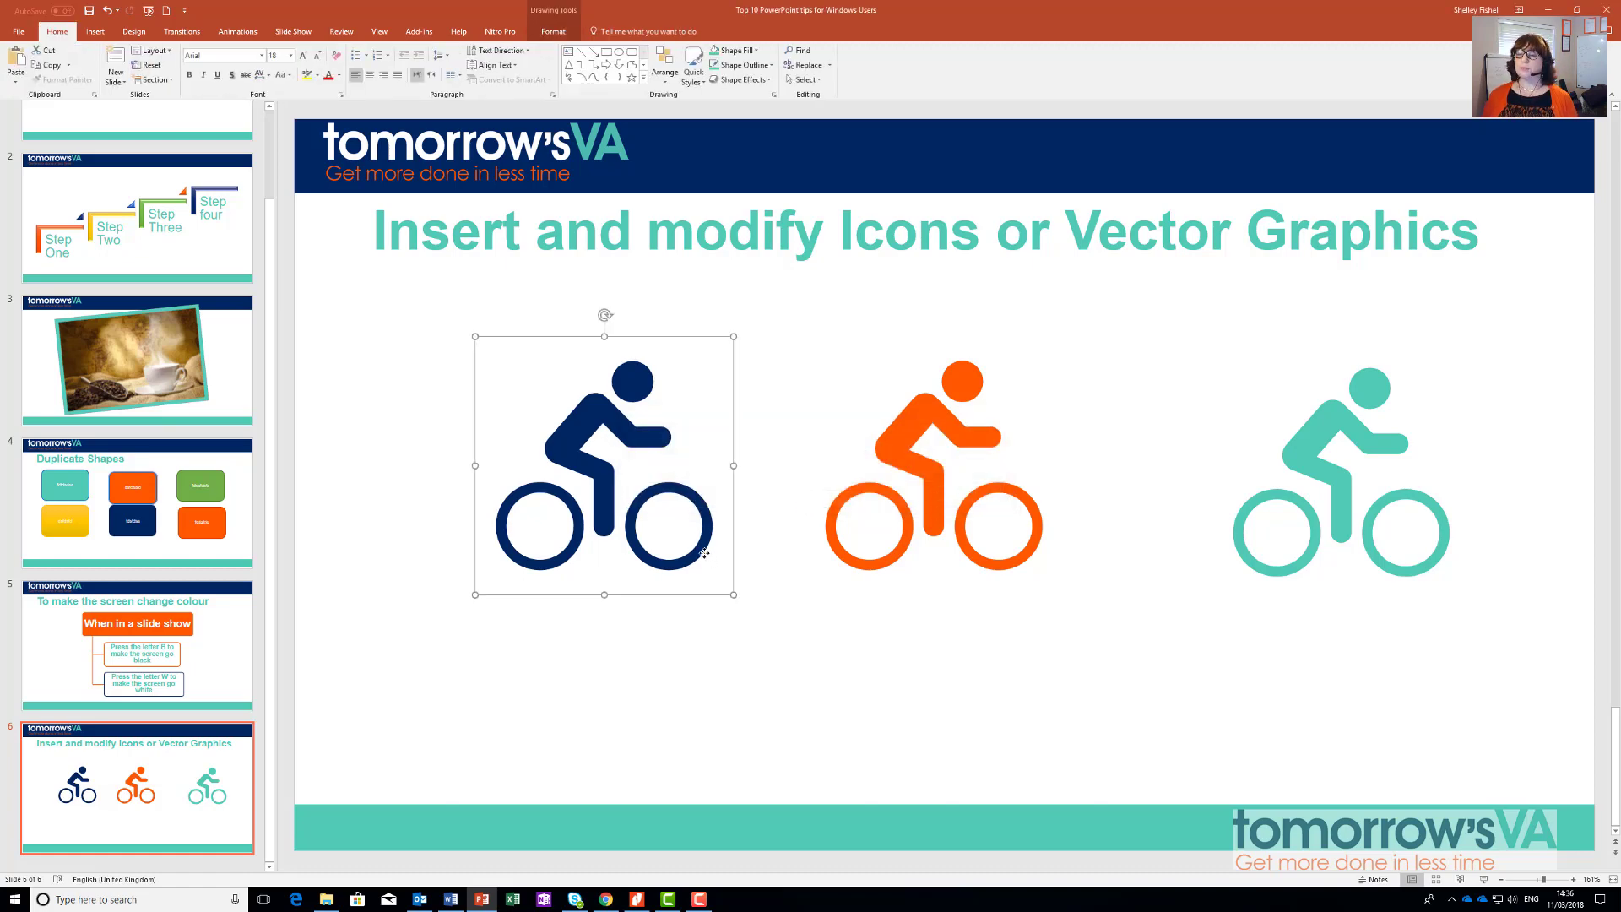
Step: Give the cyclist's left wheel the orange shape style and a dark blue outline
click(561, 33)
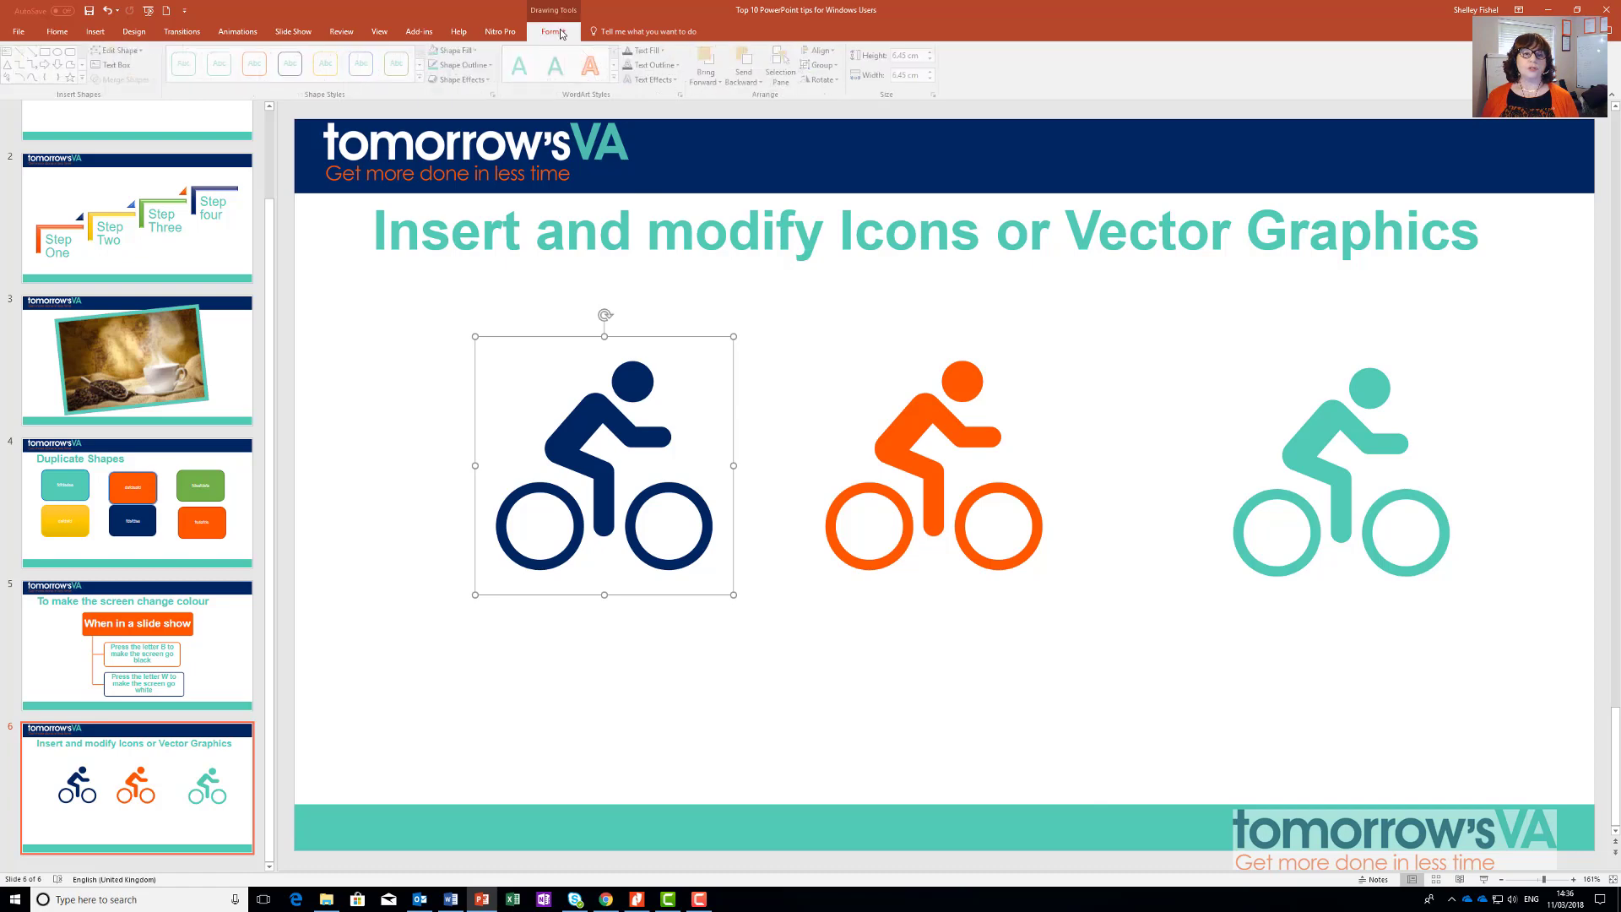
click(519, 560)
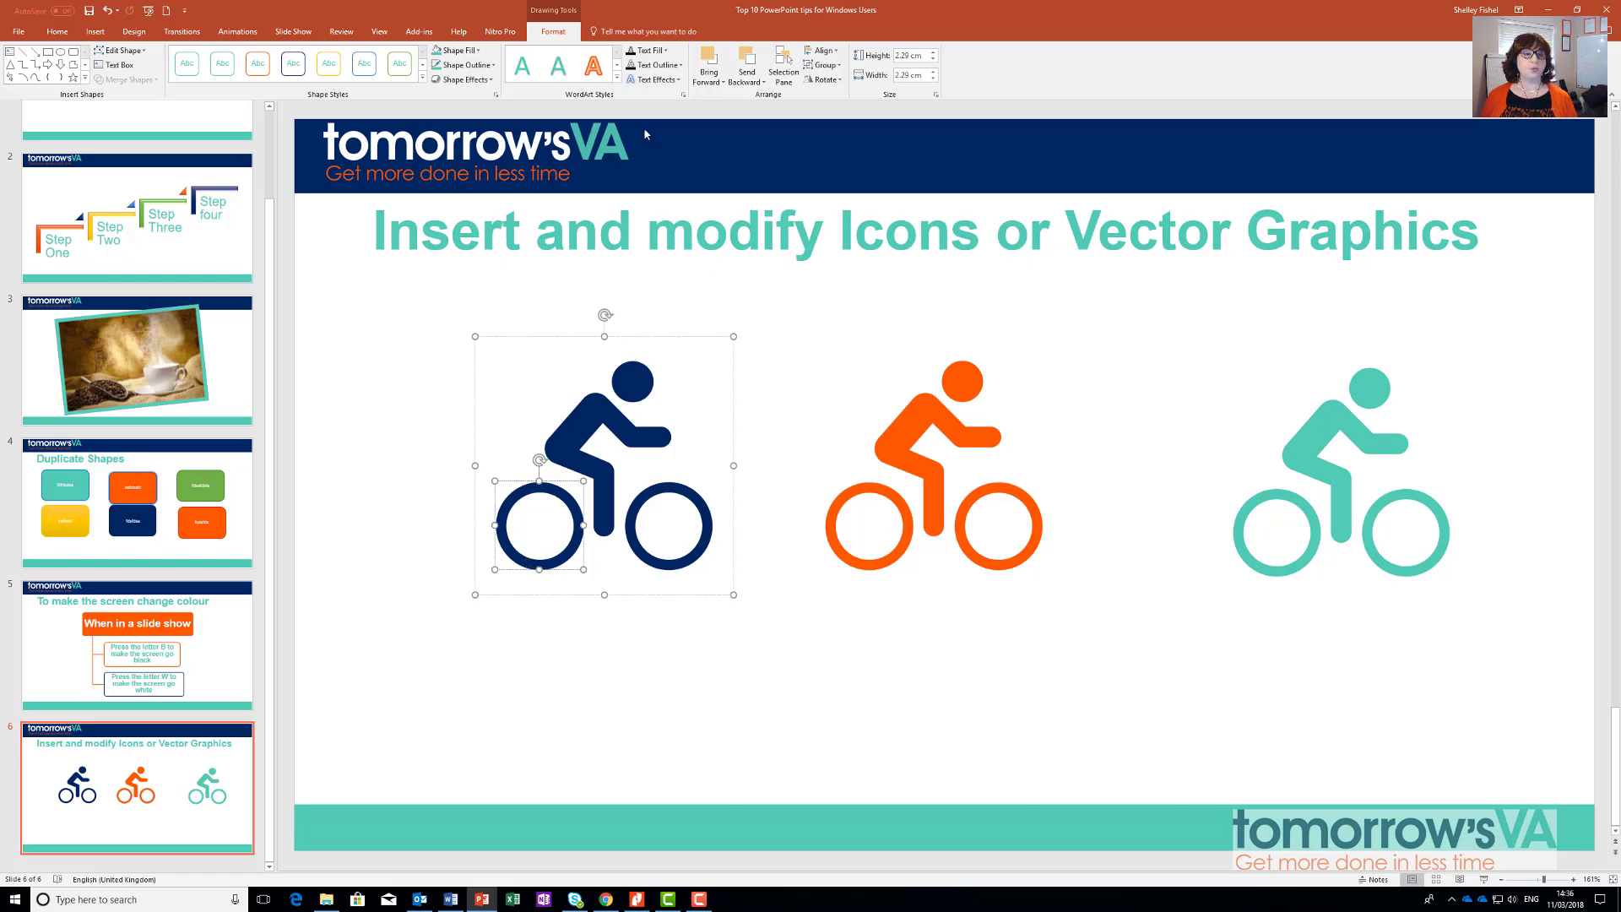
click(423, 78)
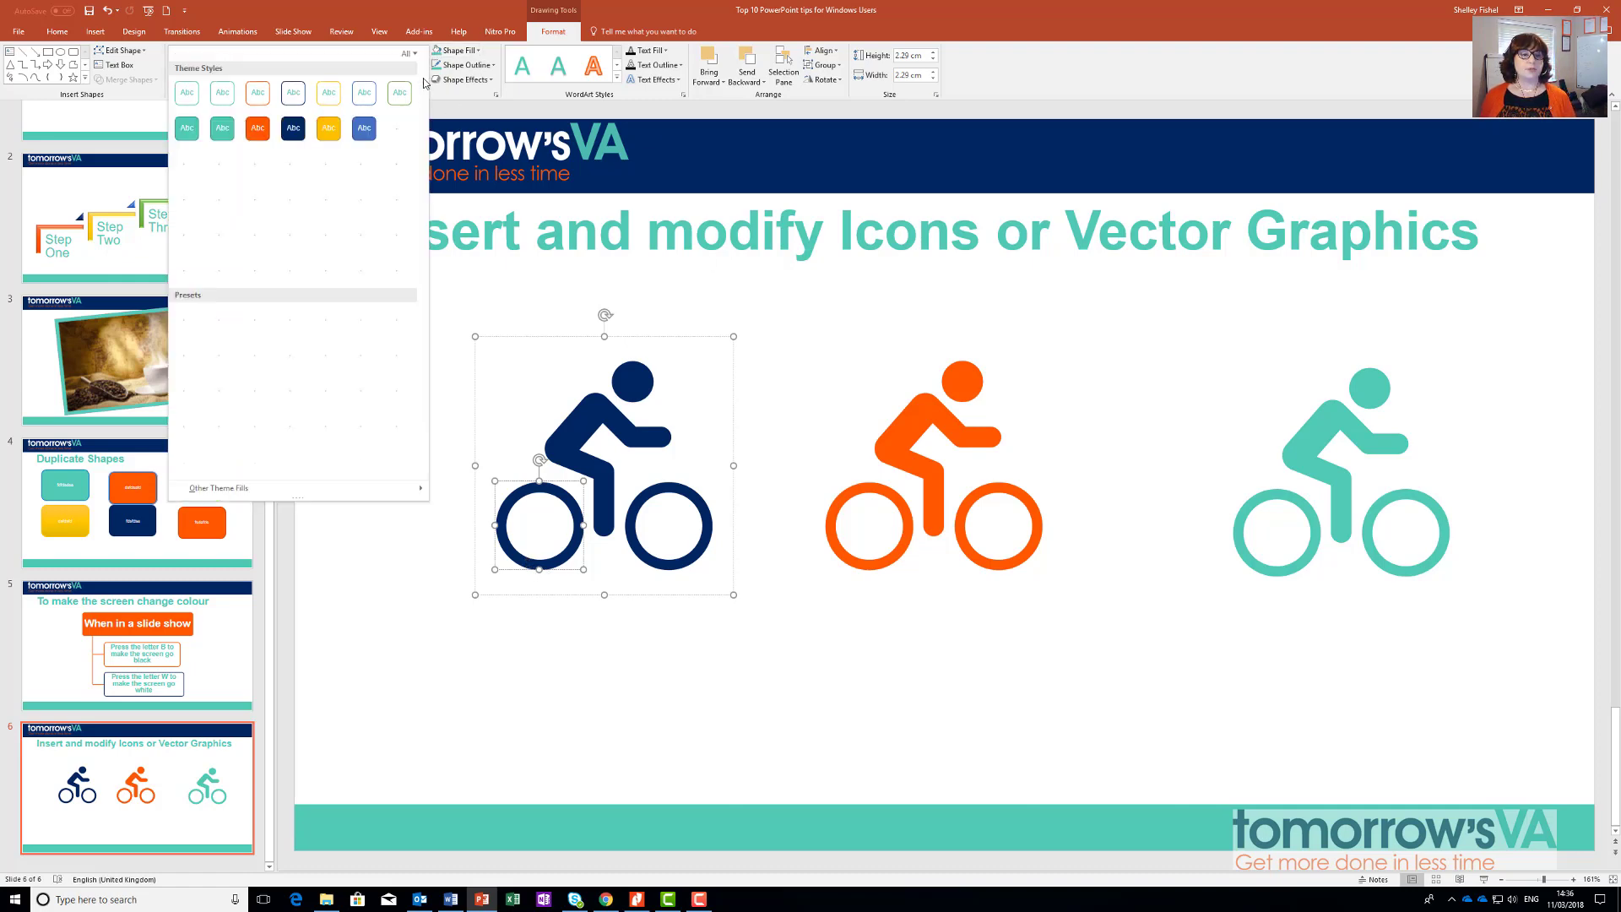
click(258, 128)
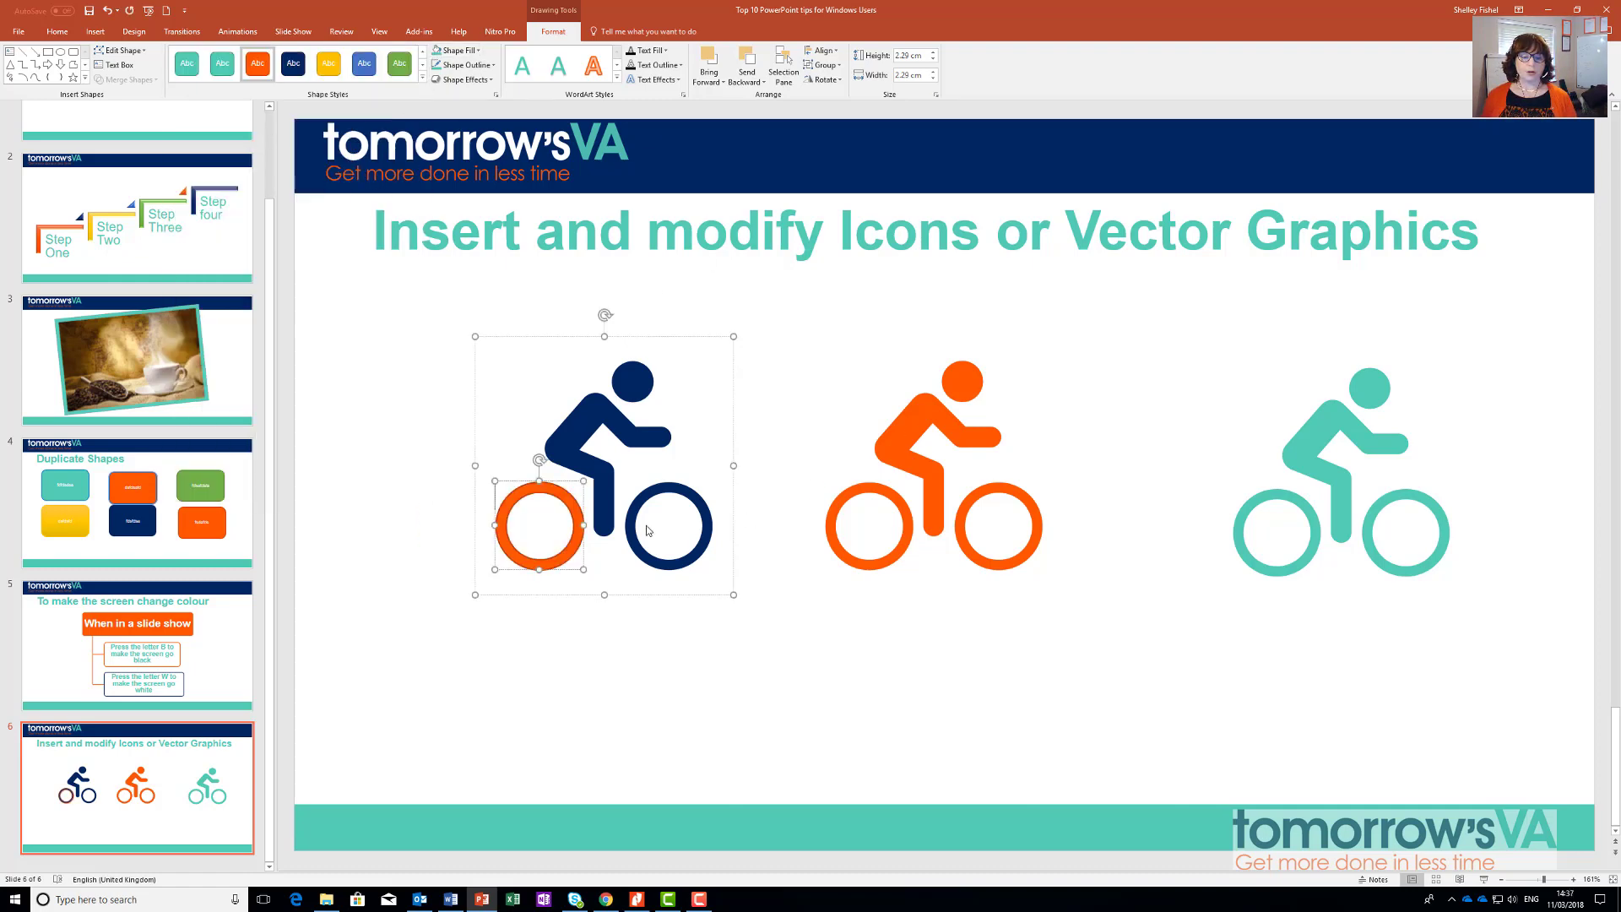
click(494, 66)
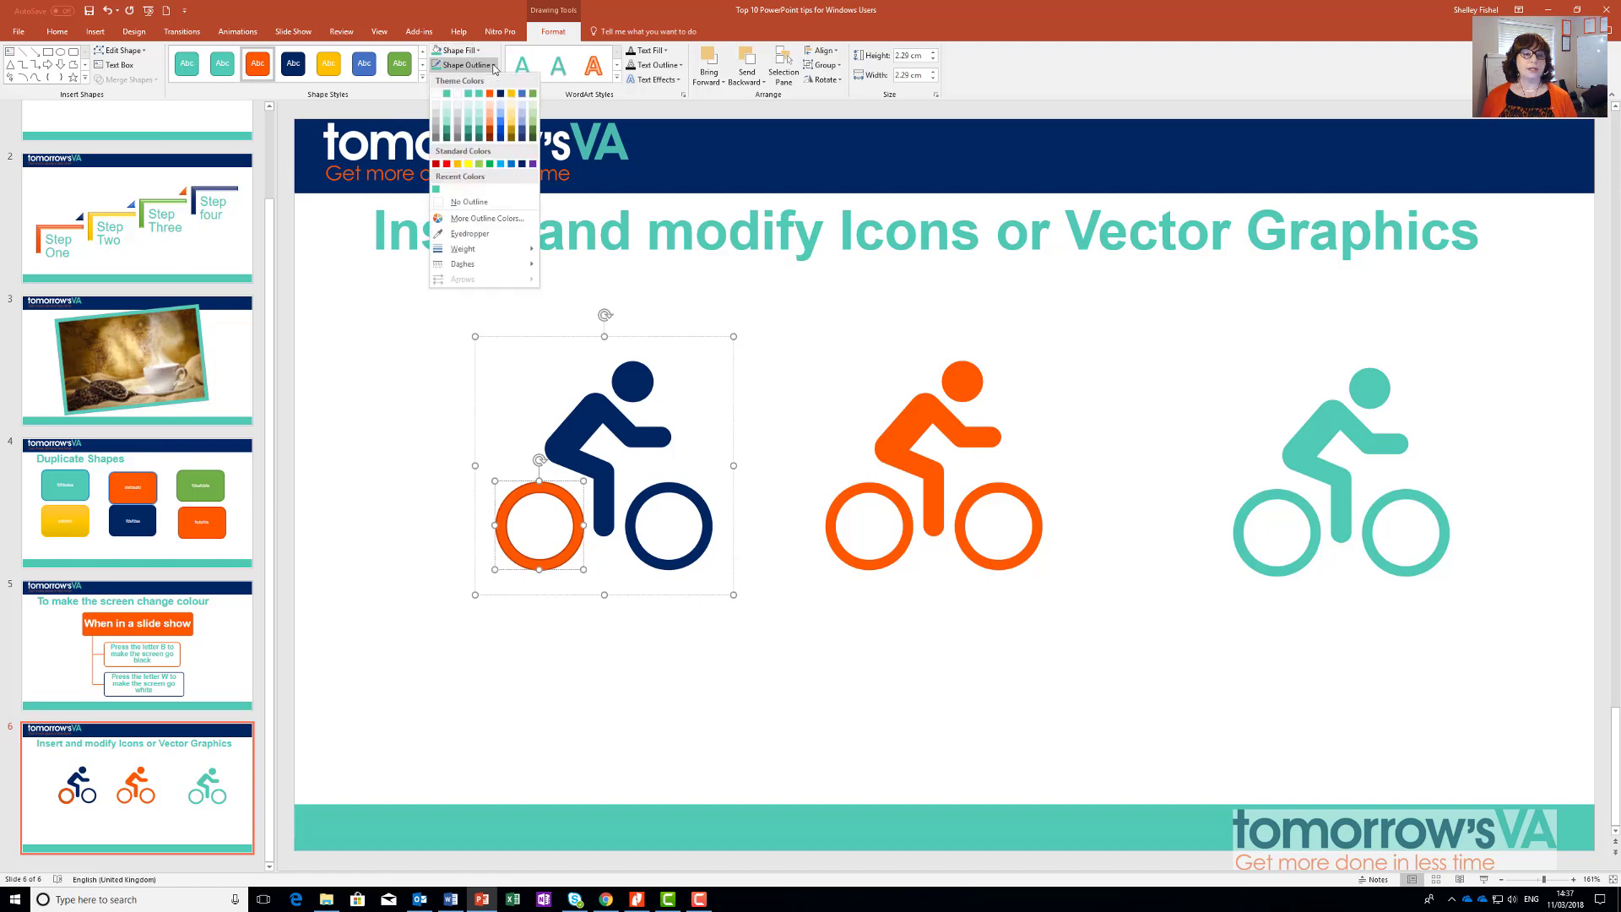
click(505, 93)
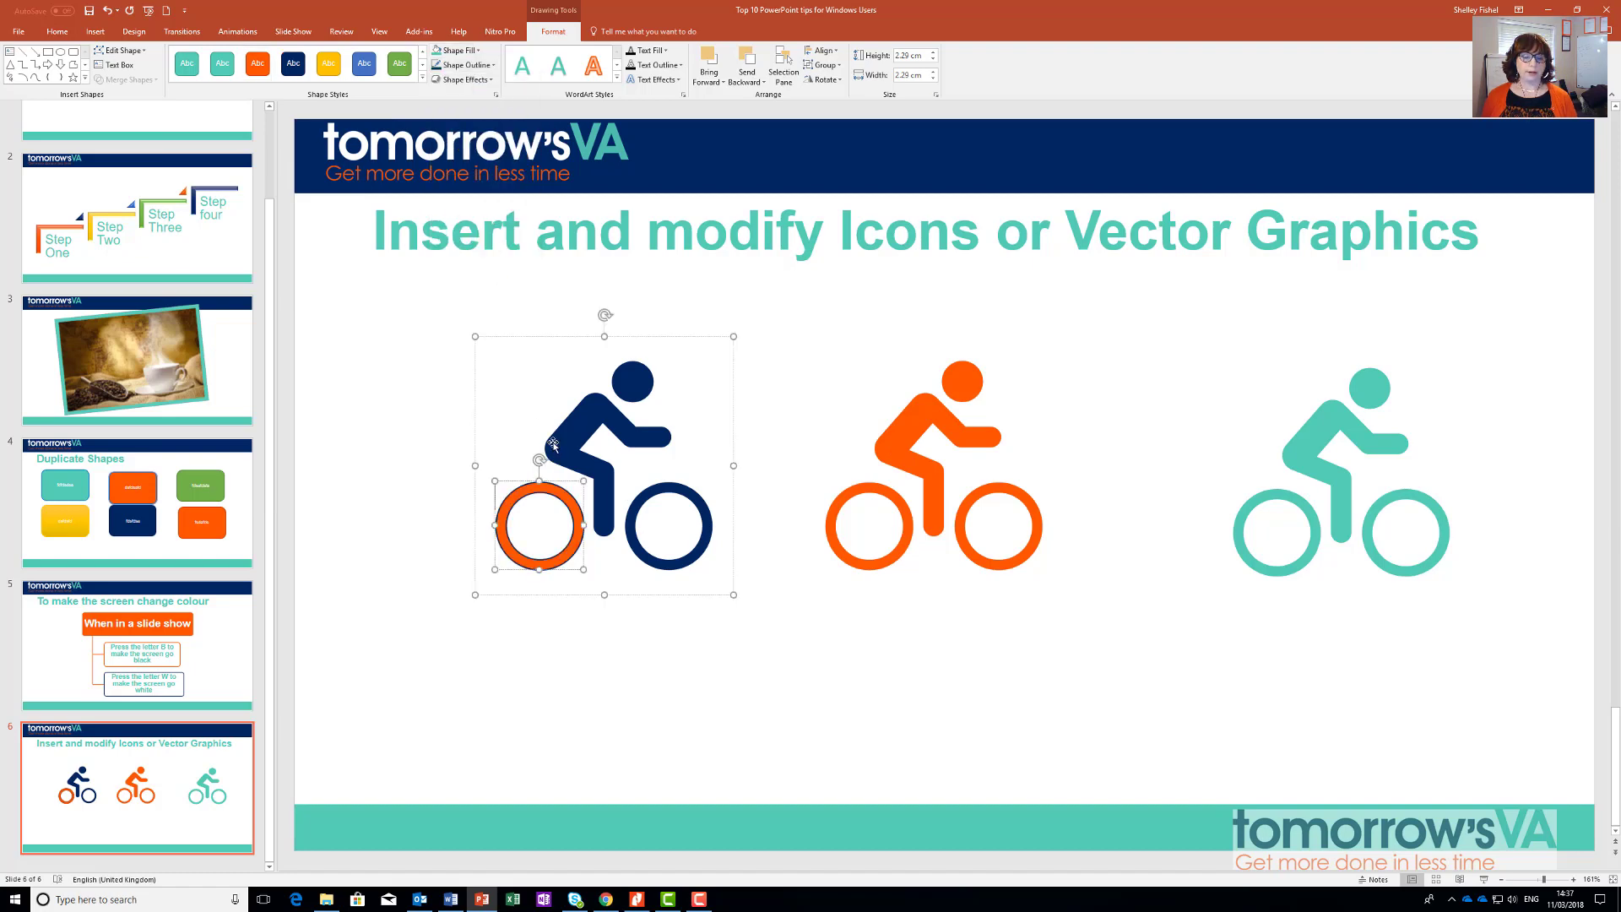
Step: Make the right wheel orange to match, then select the rider's body
click(687, 495)
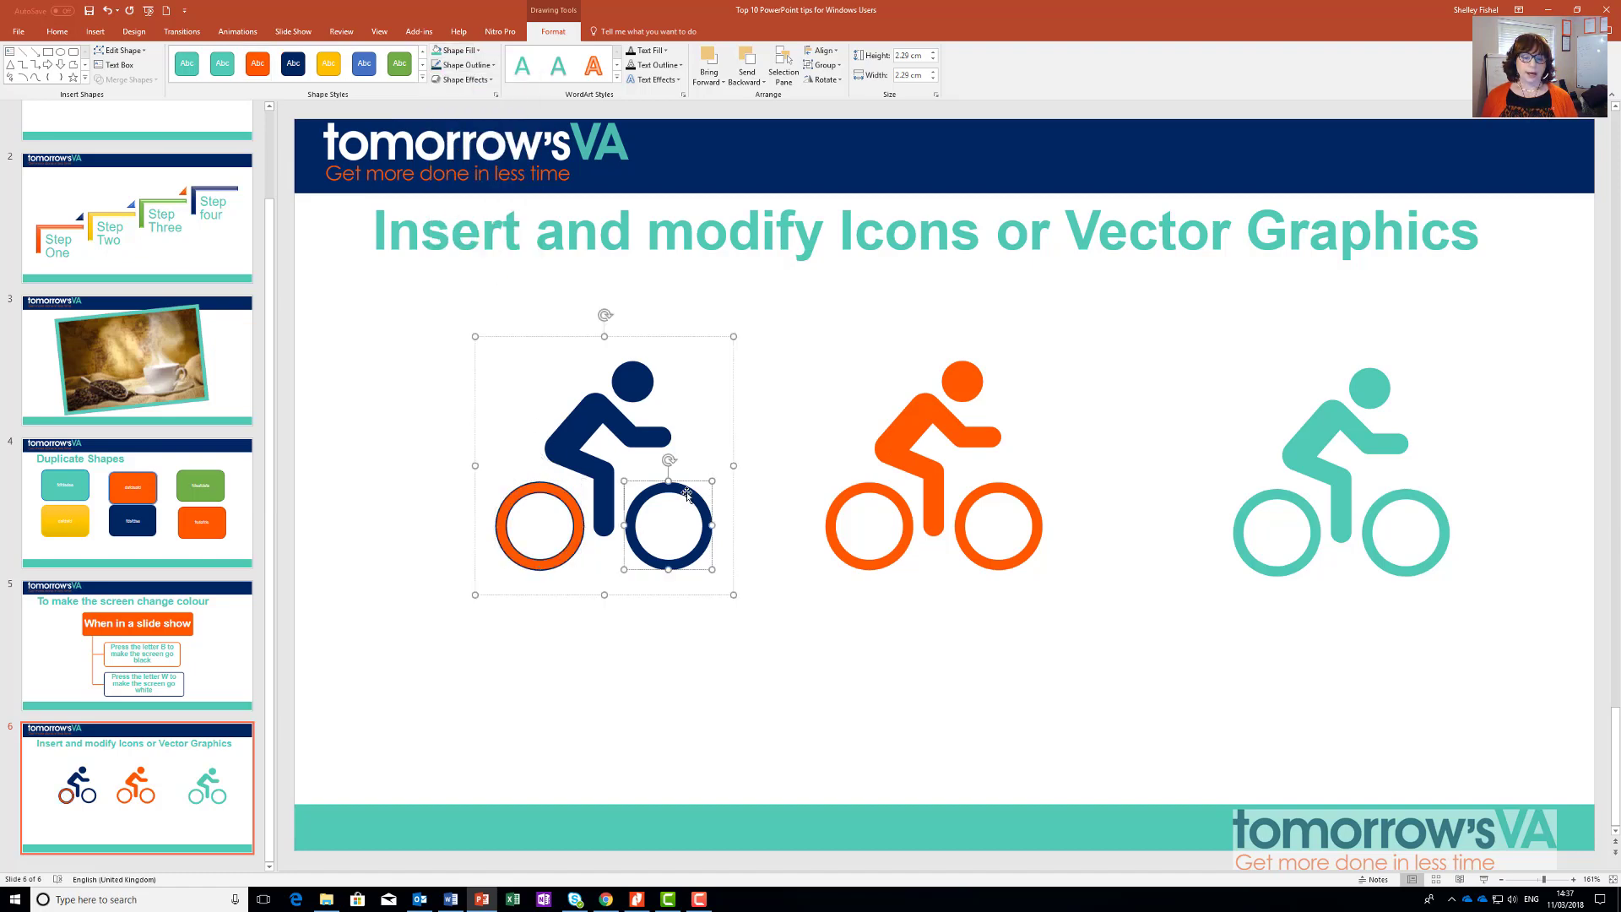
click(257, 64)
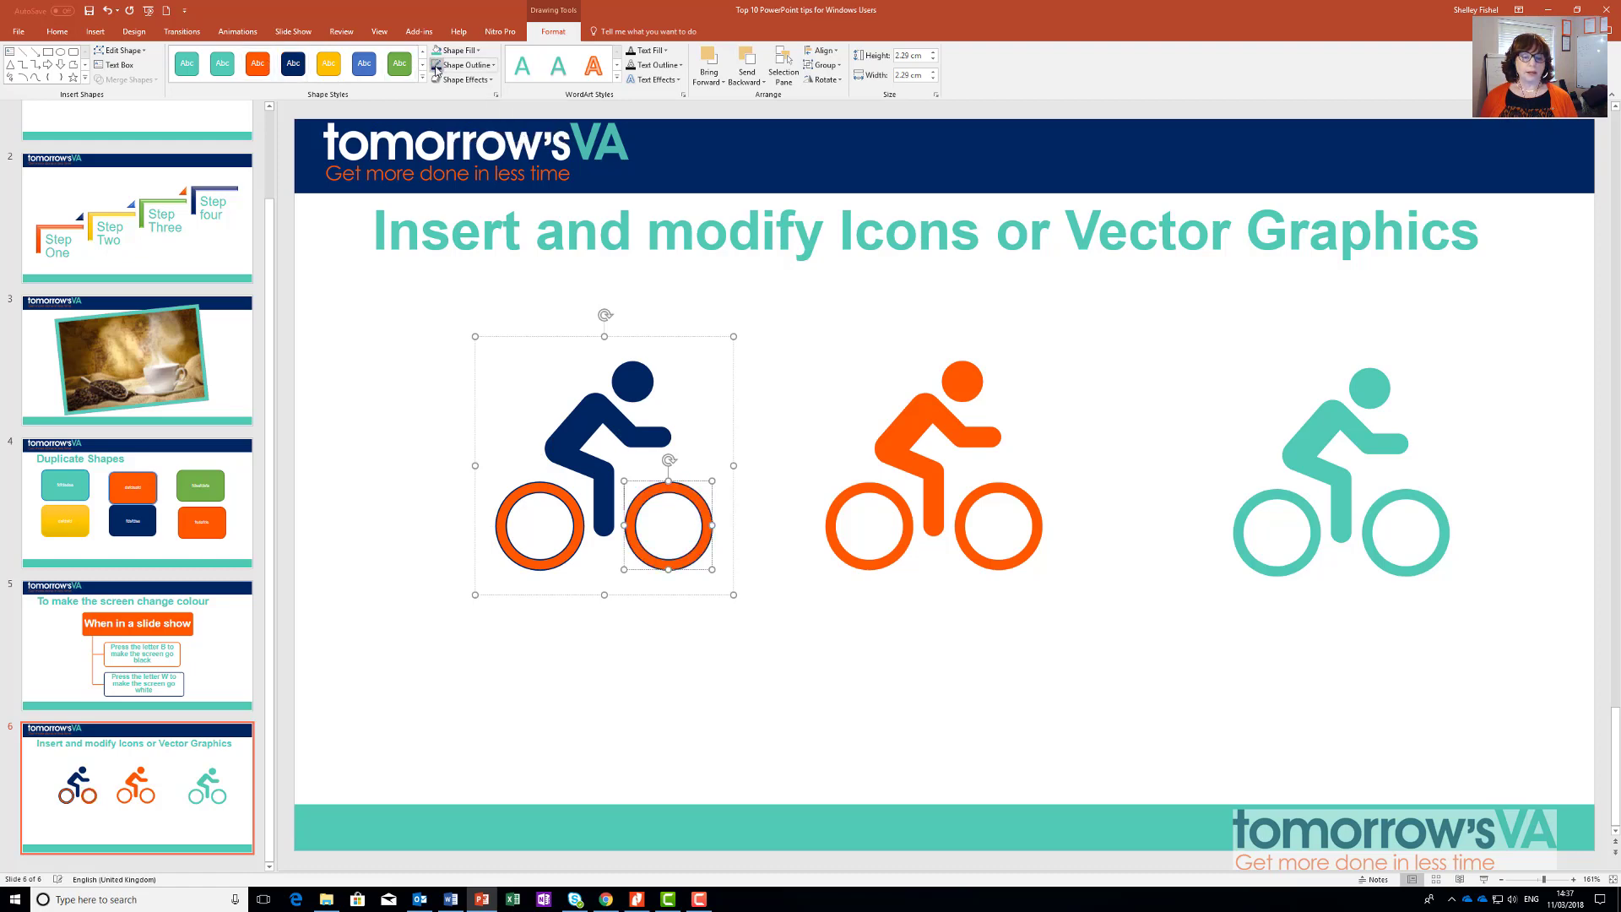
click(577, 425)
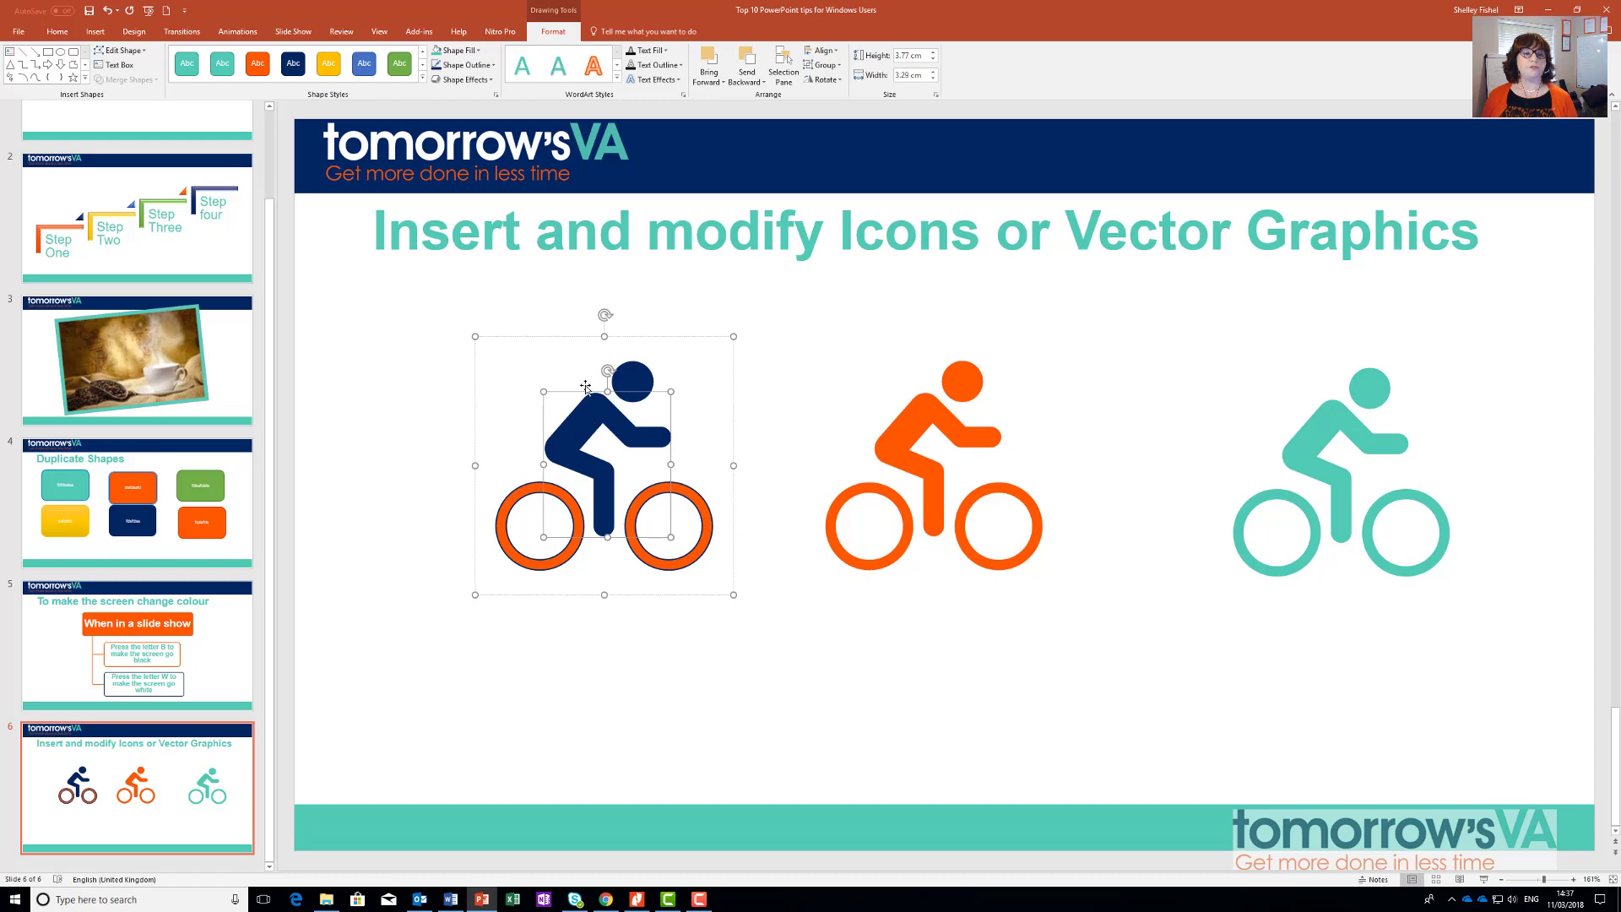
click(477, 51)
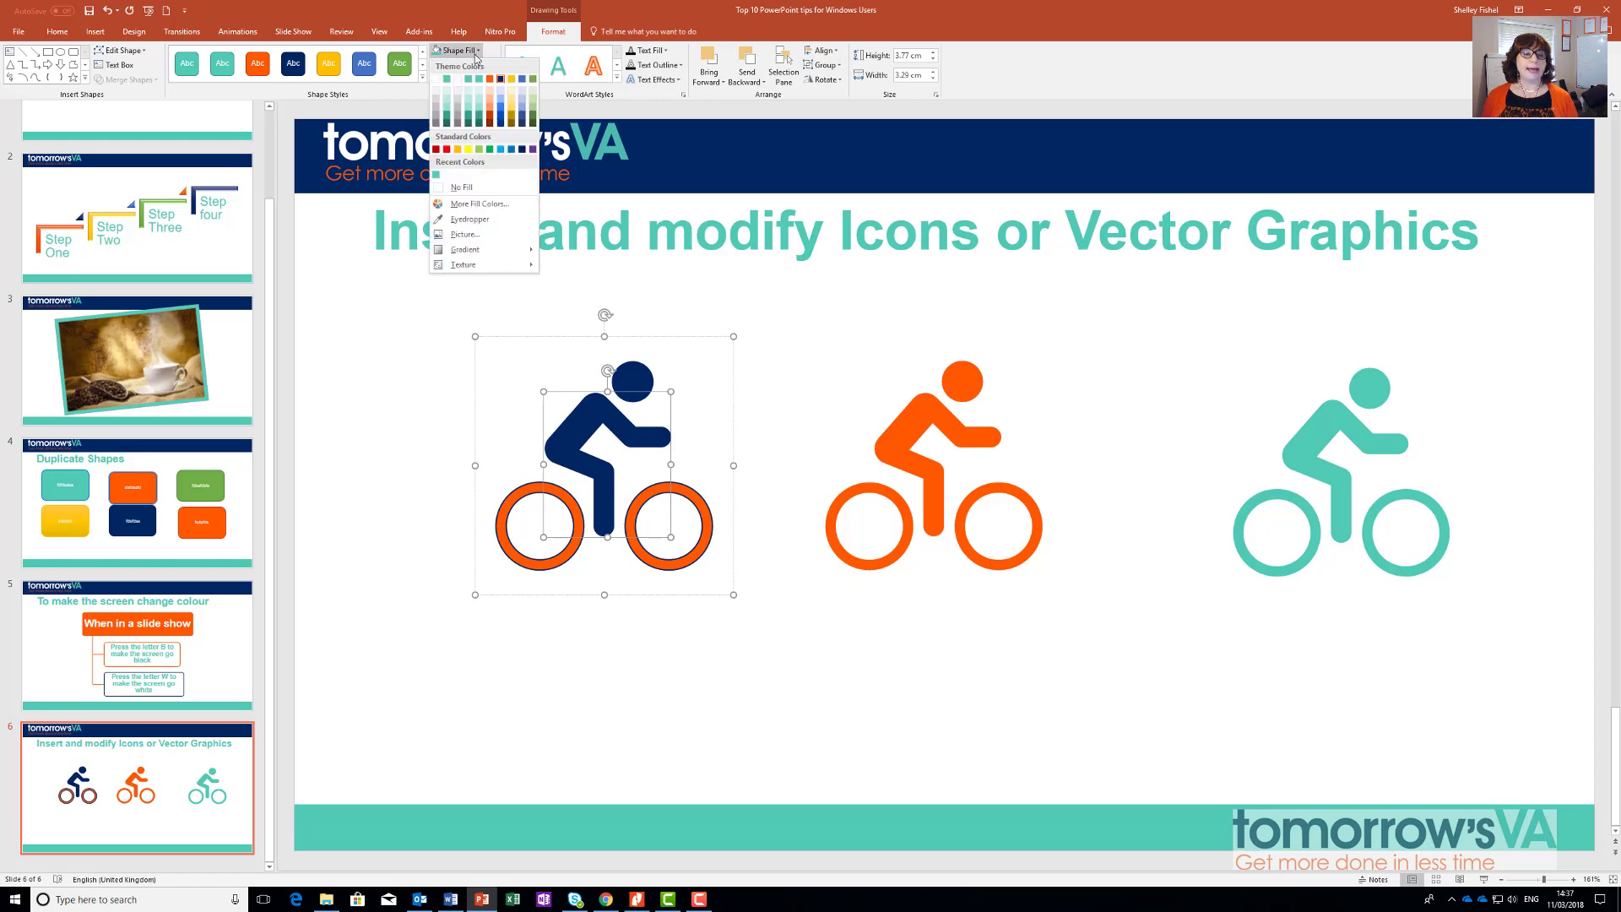
Step: Fill the rider's body with the Denim texture and the head with a pink texture
mouse_move(475, 265)
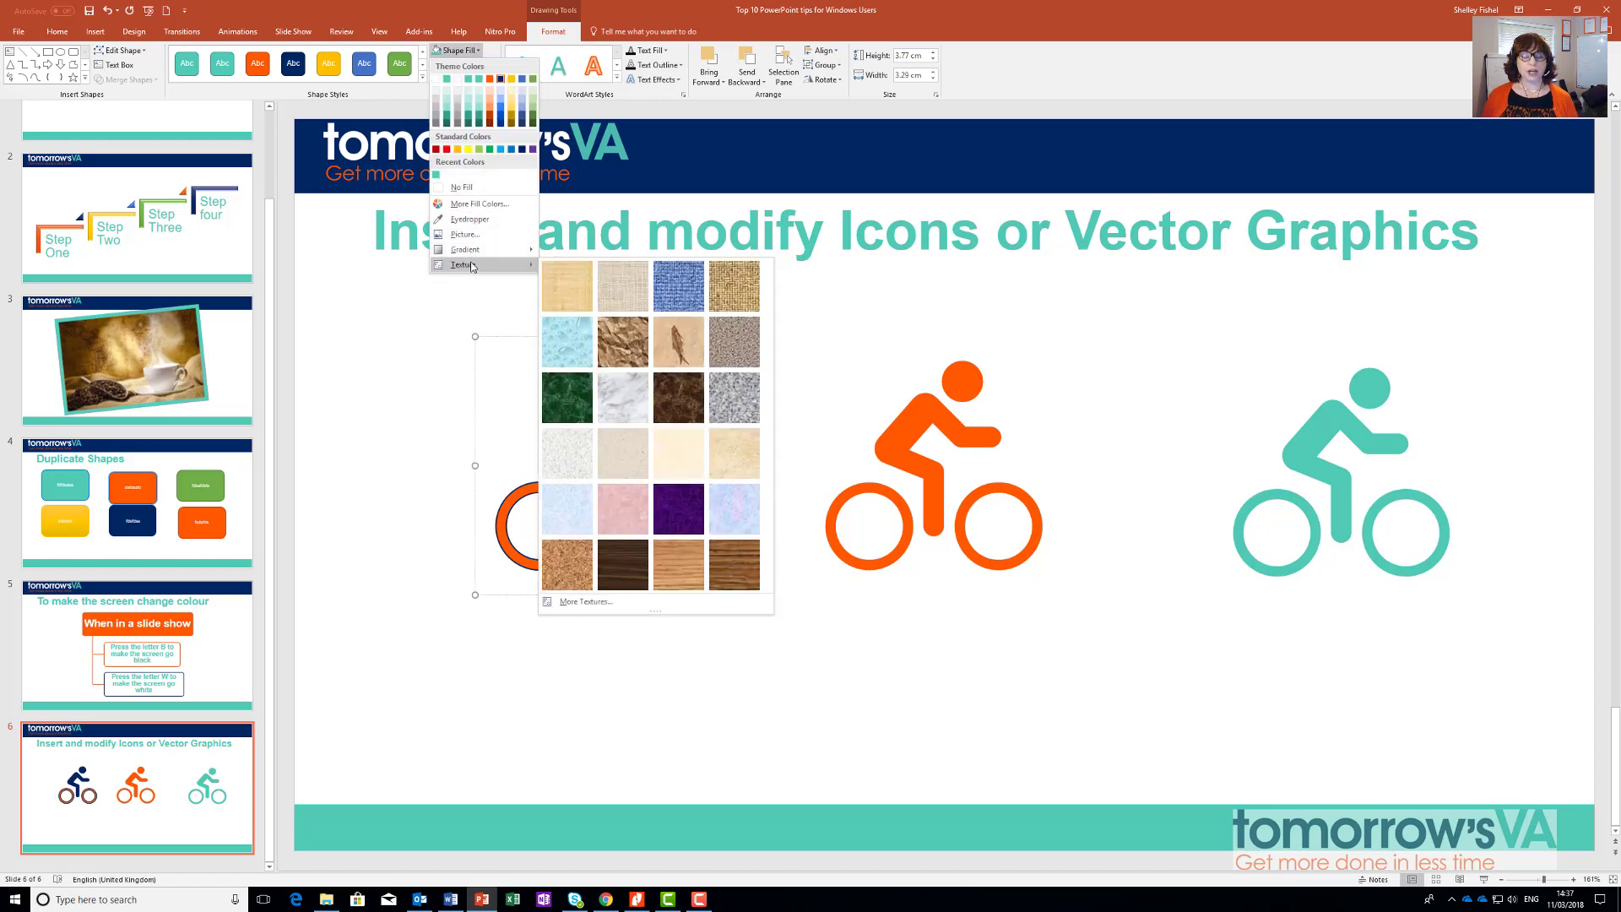
click(681, 297)
click(642, 390)
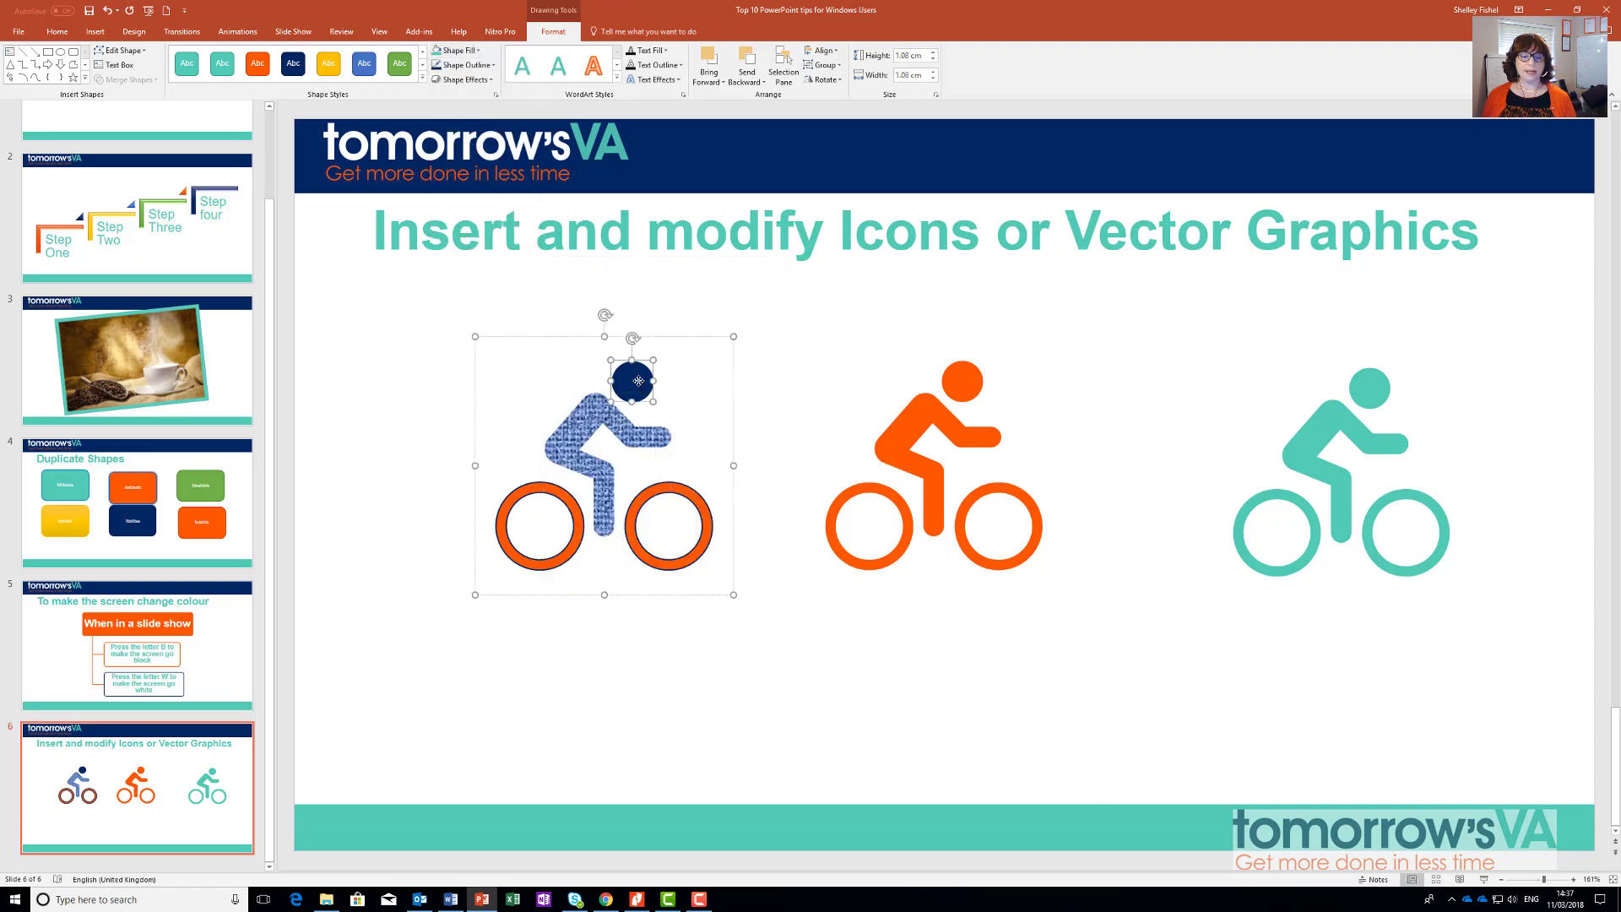
click(463, 50)
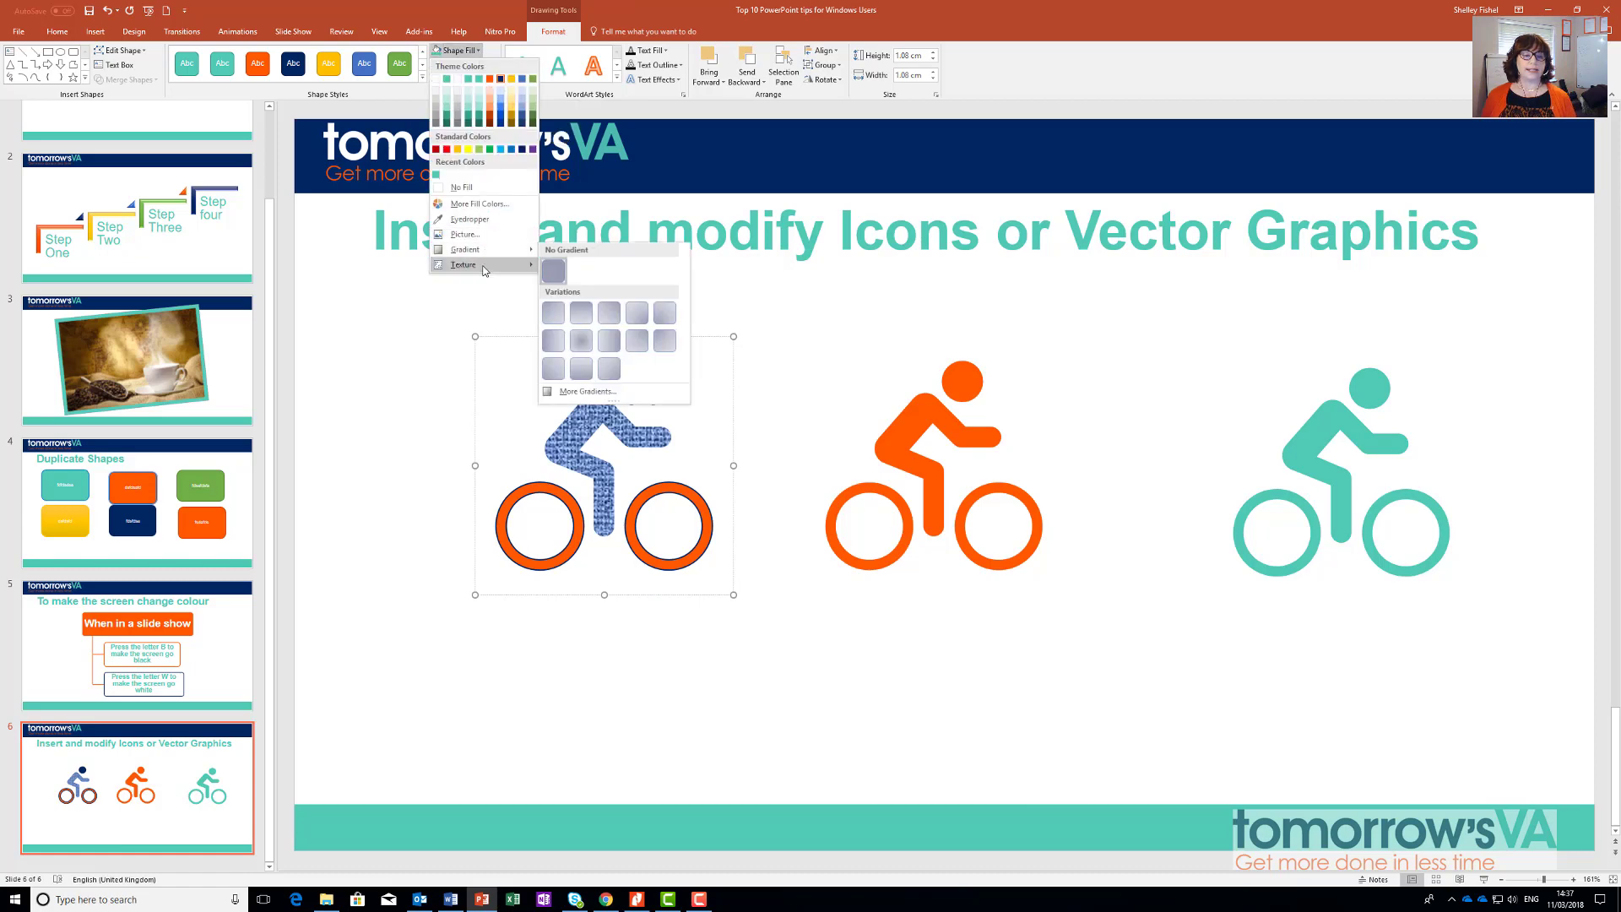
mouse_move(481, 265)
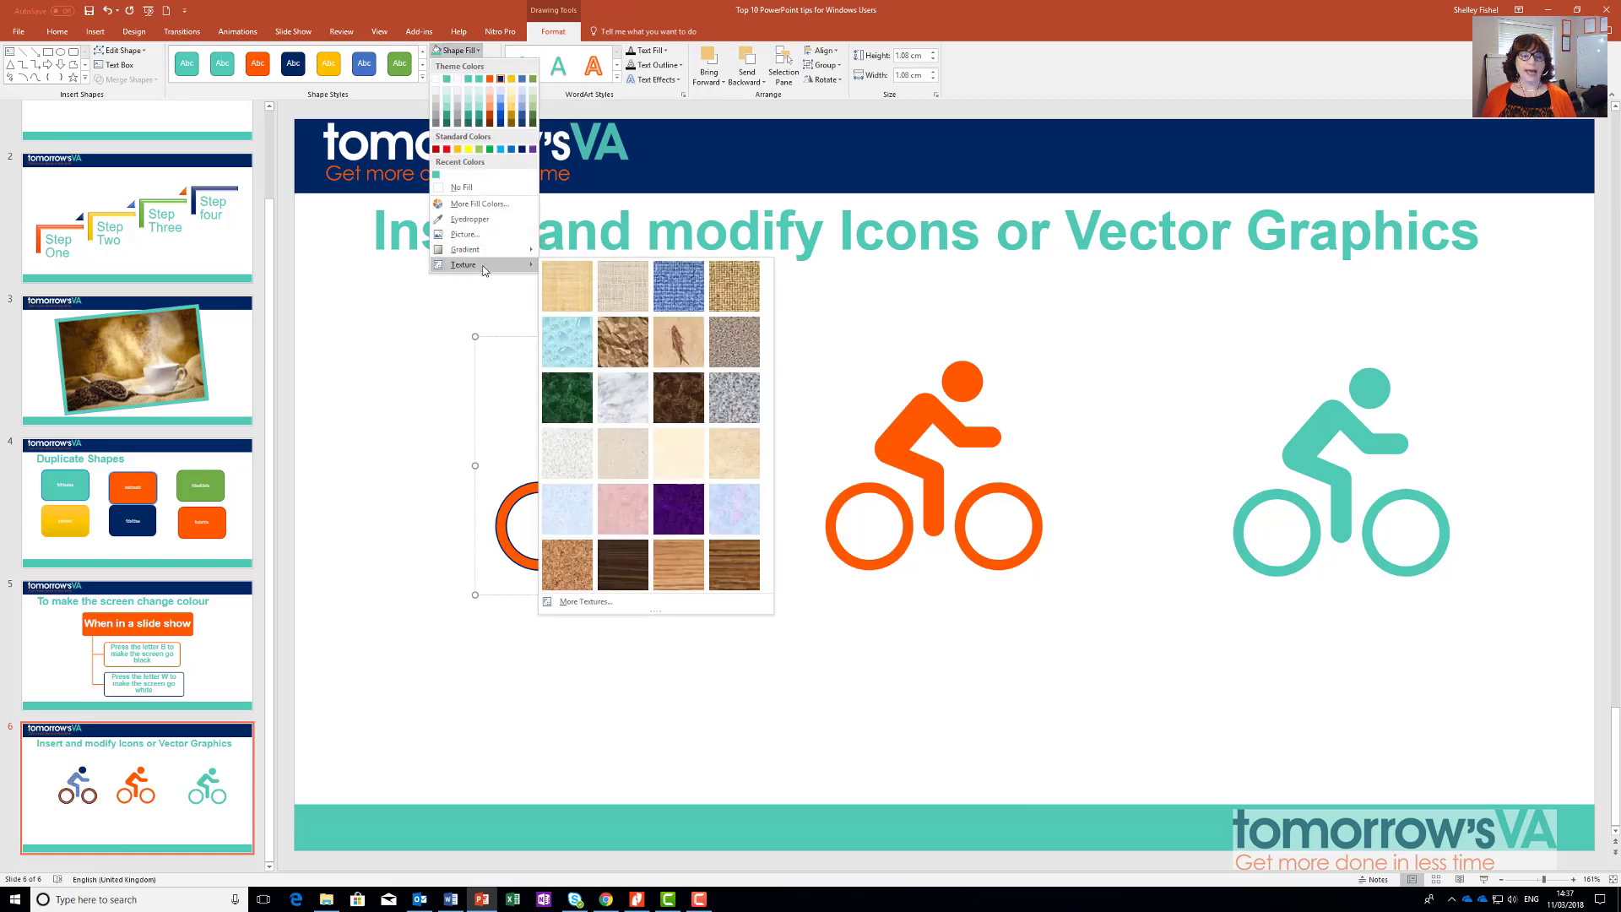
click(627, 510)
click(803, 470)
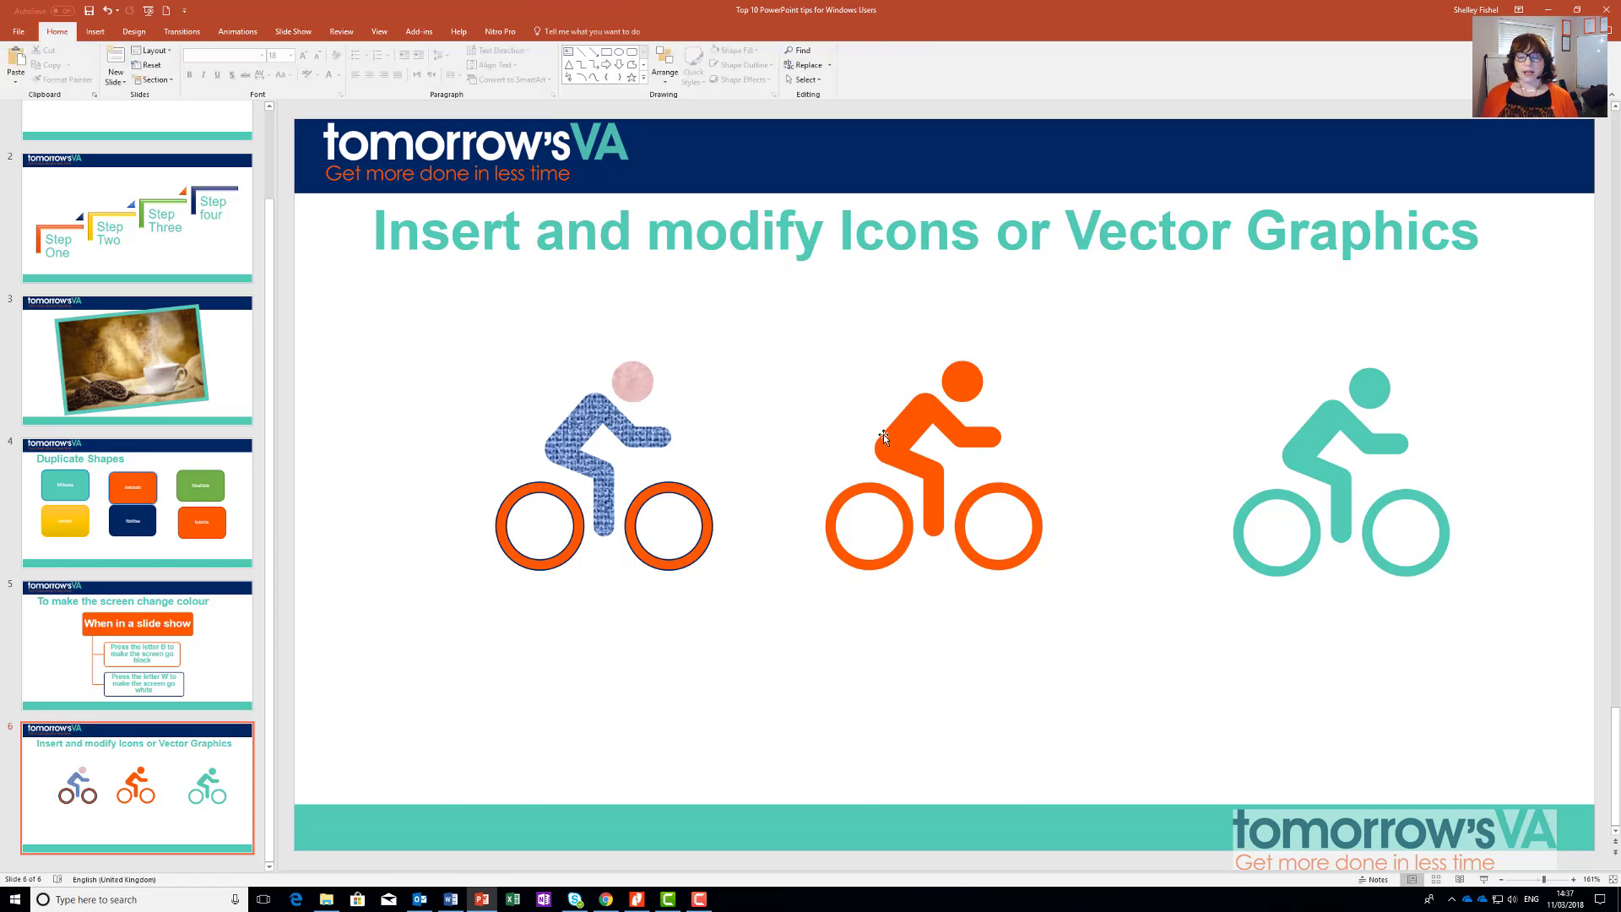
Step: Restyle the orange middle cyclist blue and convert it into an editable drawing object
click(853, 497)
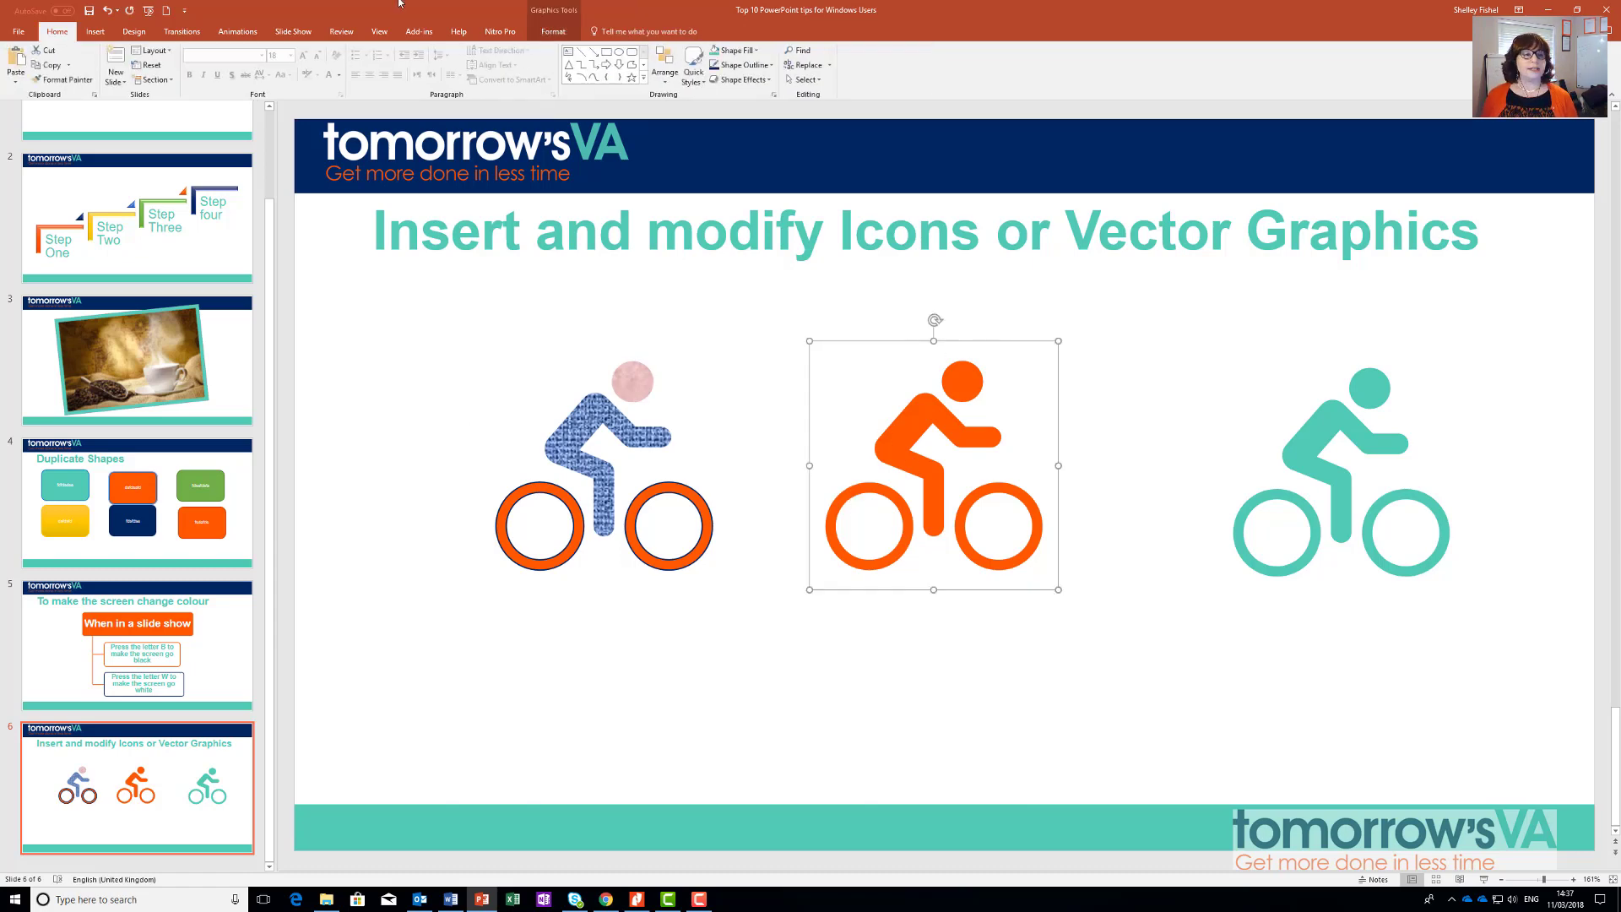
click(553, 32)
click(271, 63)
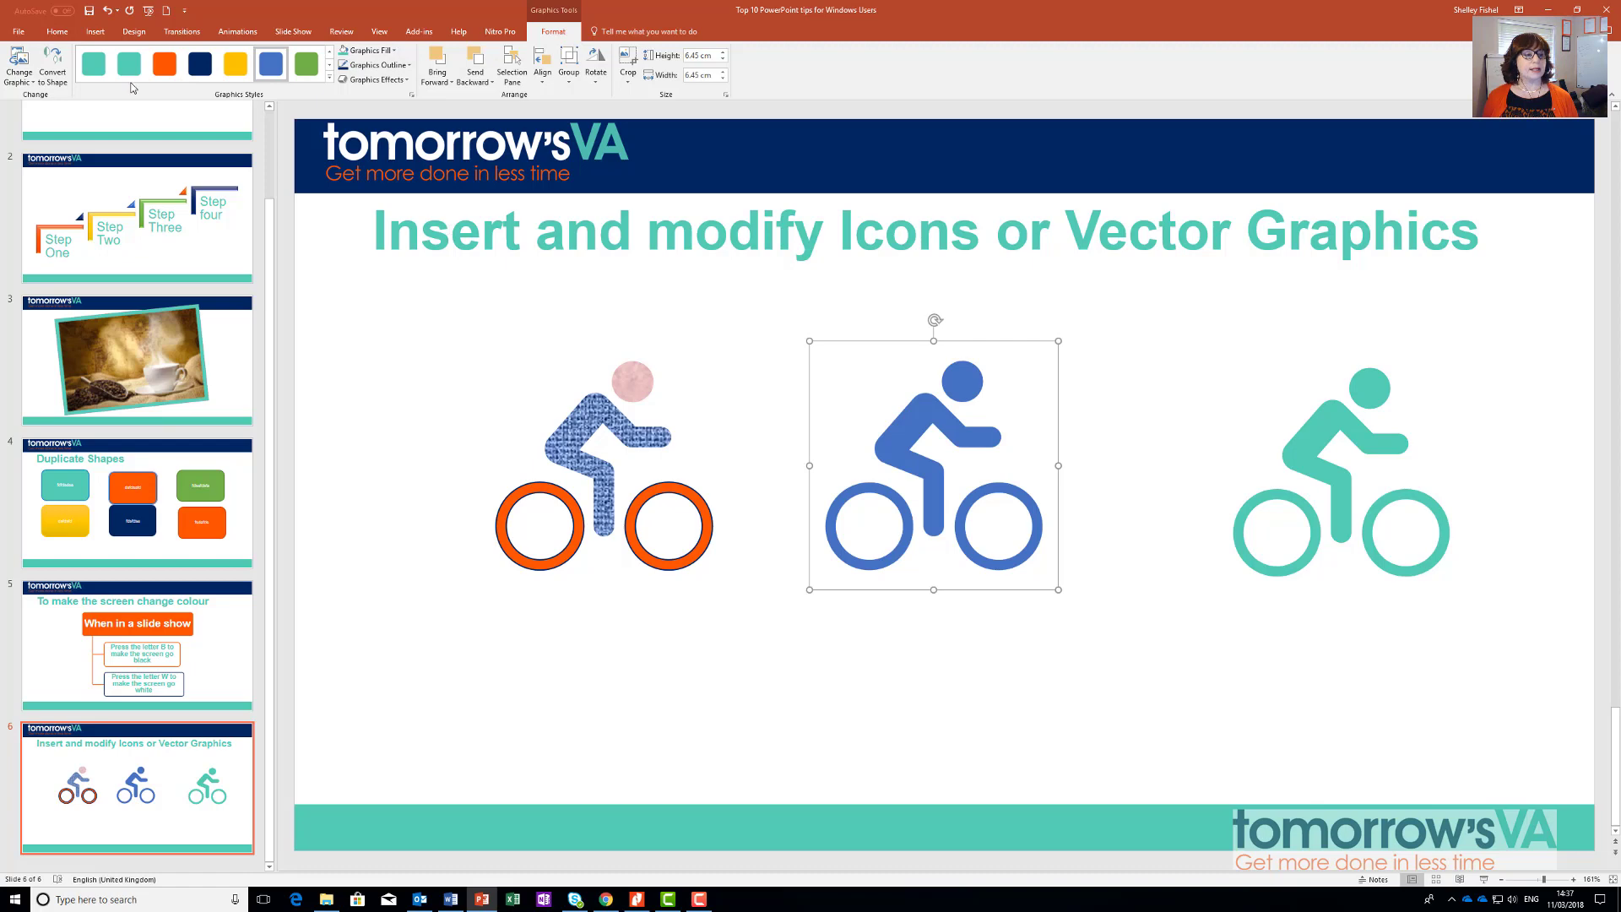
click(51, 67)
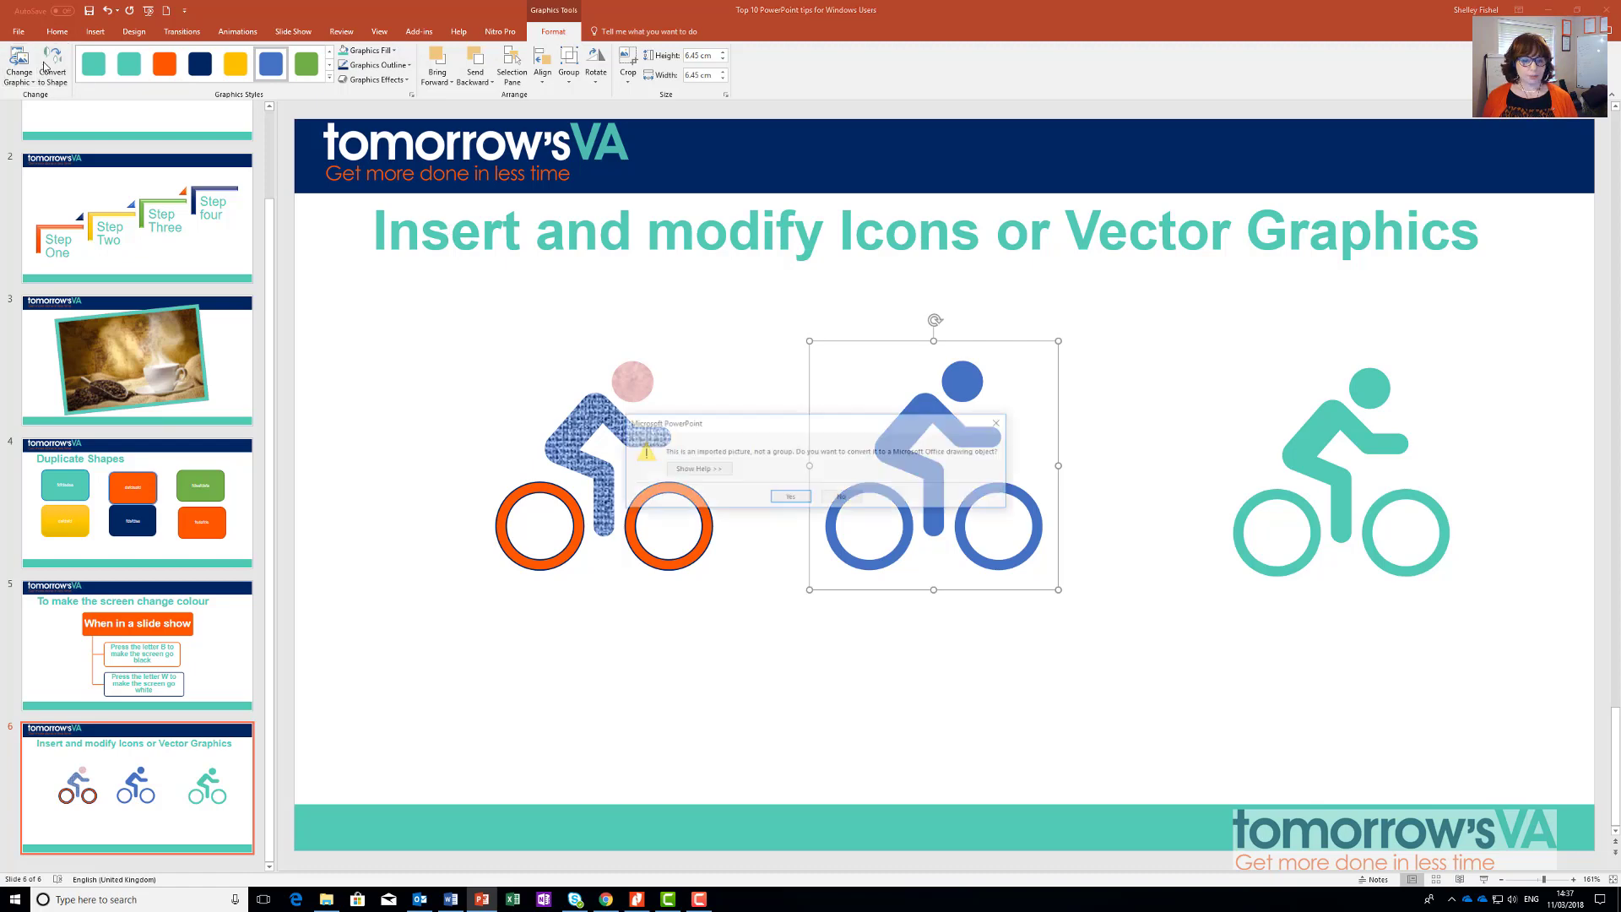
click(790, 497)
click(886, 559)
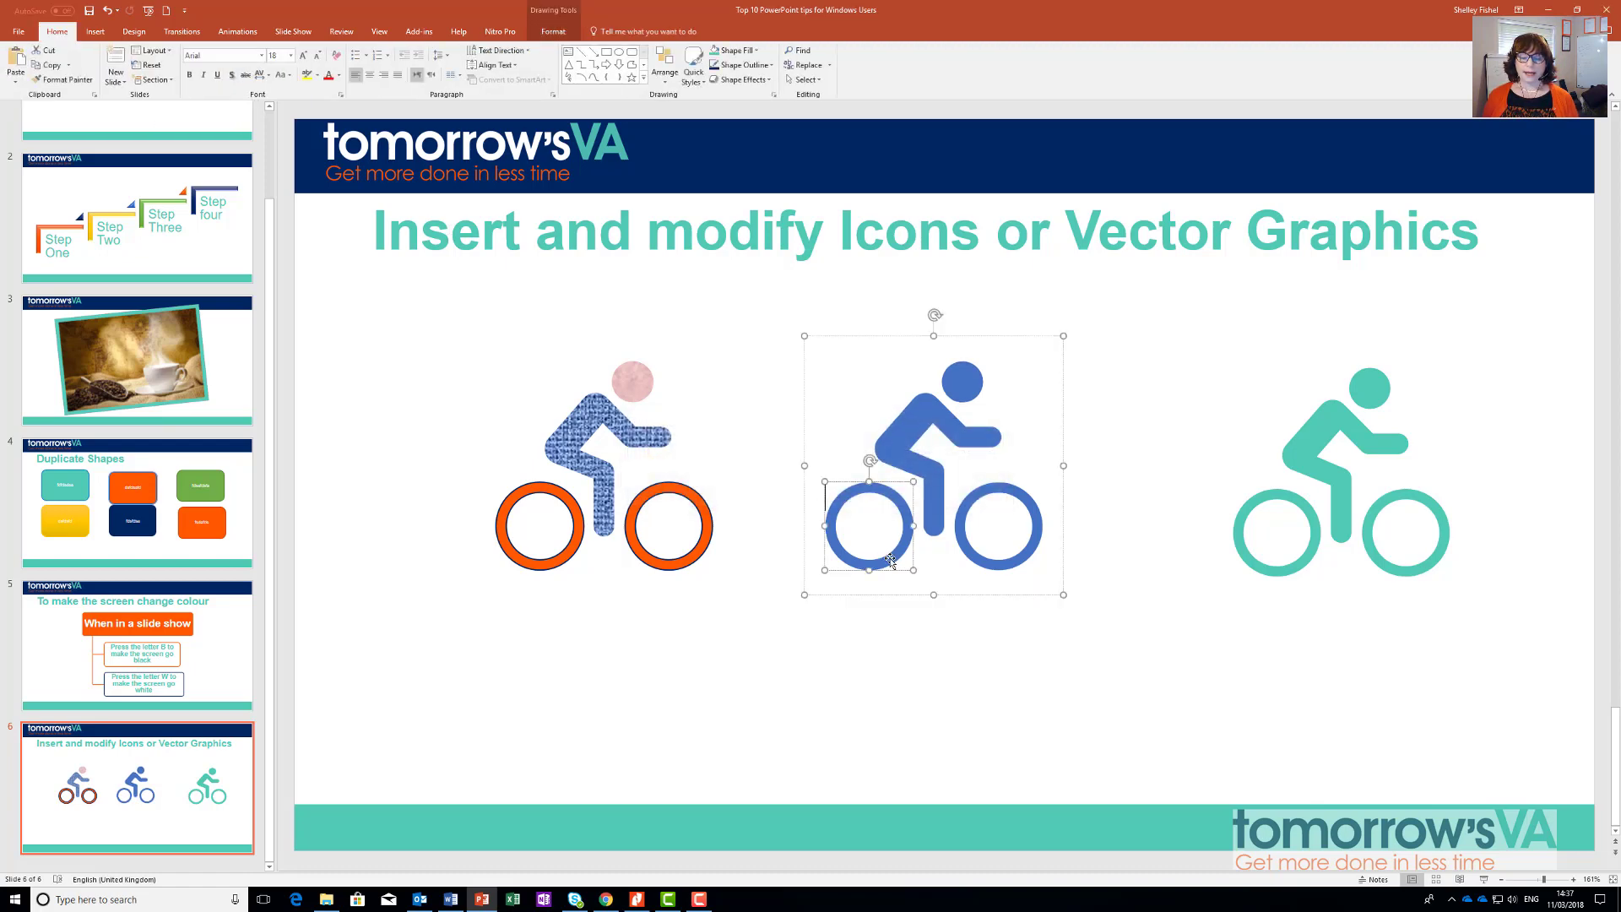
Step: Apply an outline-only ring shape style to both wheels of the blue cyclist
click(553, 31)
click(298, 71)
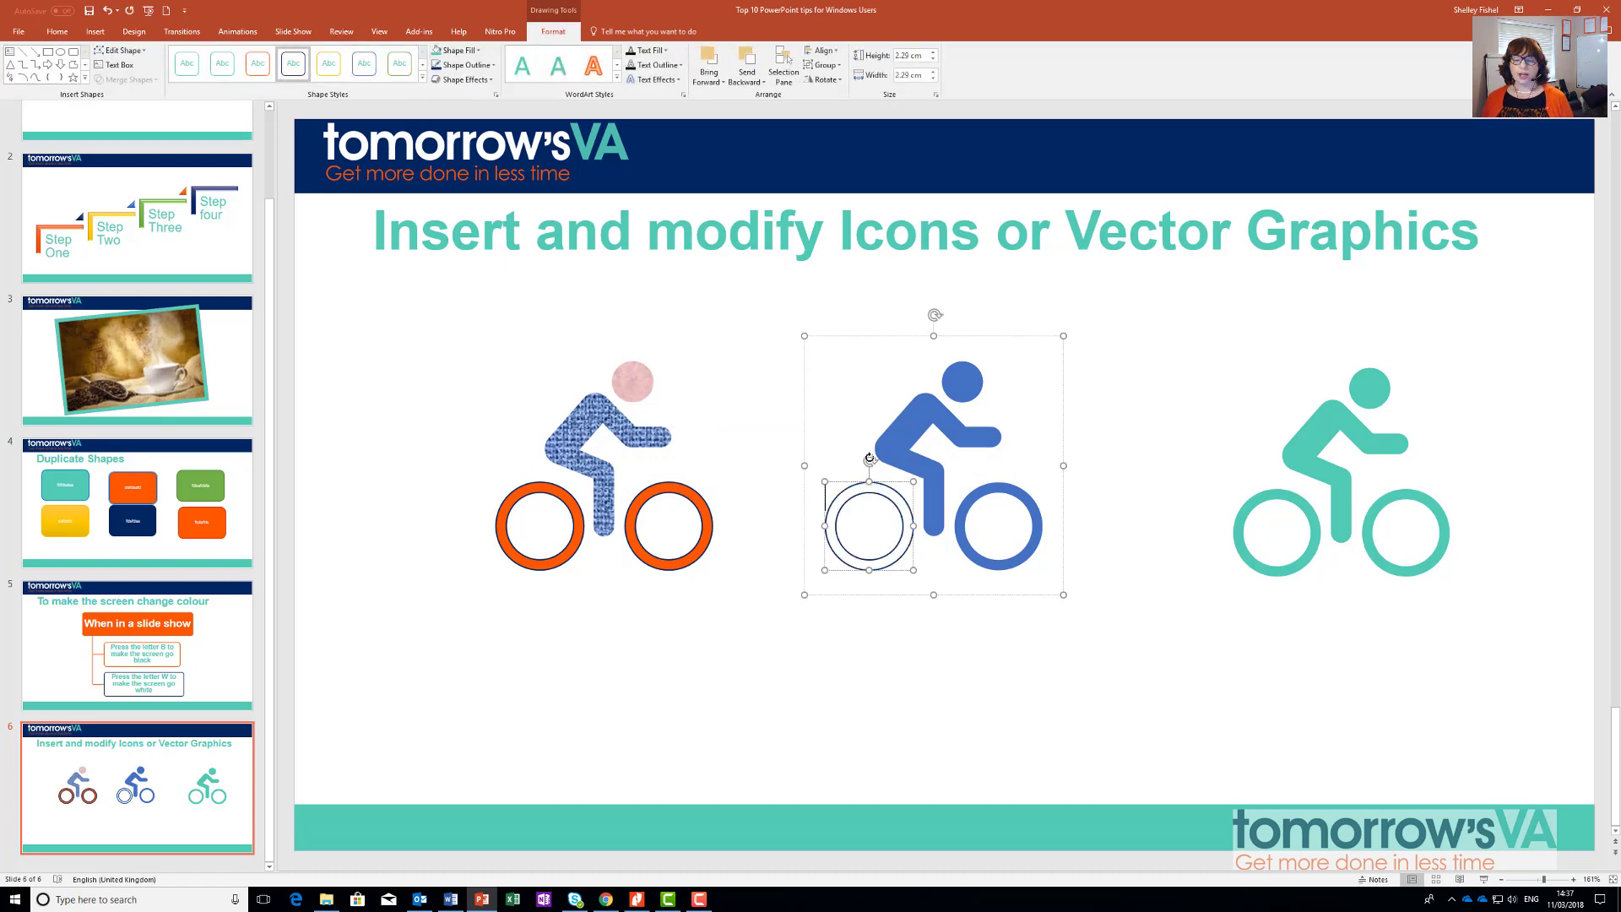
key(Tab)
click(297, 71)
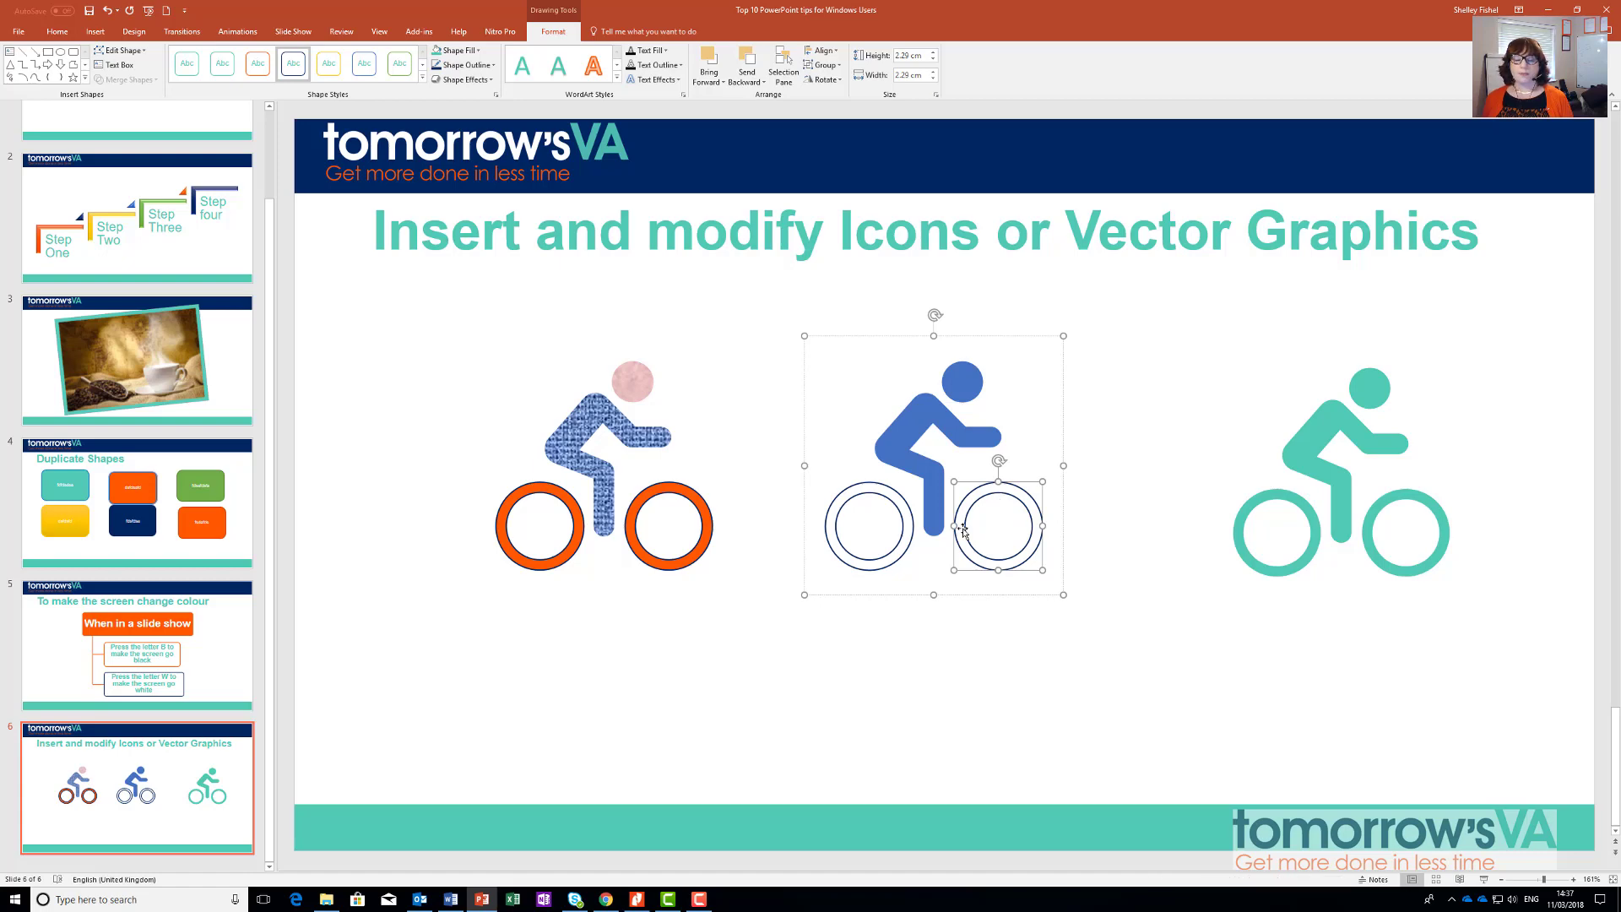
Step: Give the back wheel a yellow outline and copy it to the front wheel with Format Painter
click(877, 498)
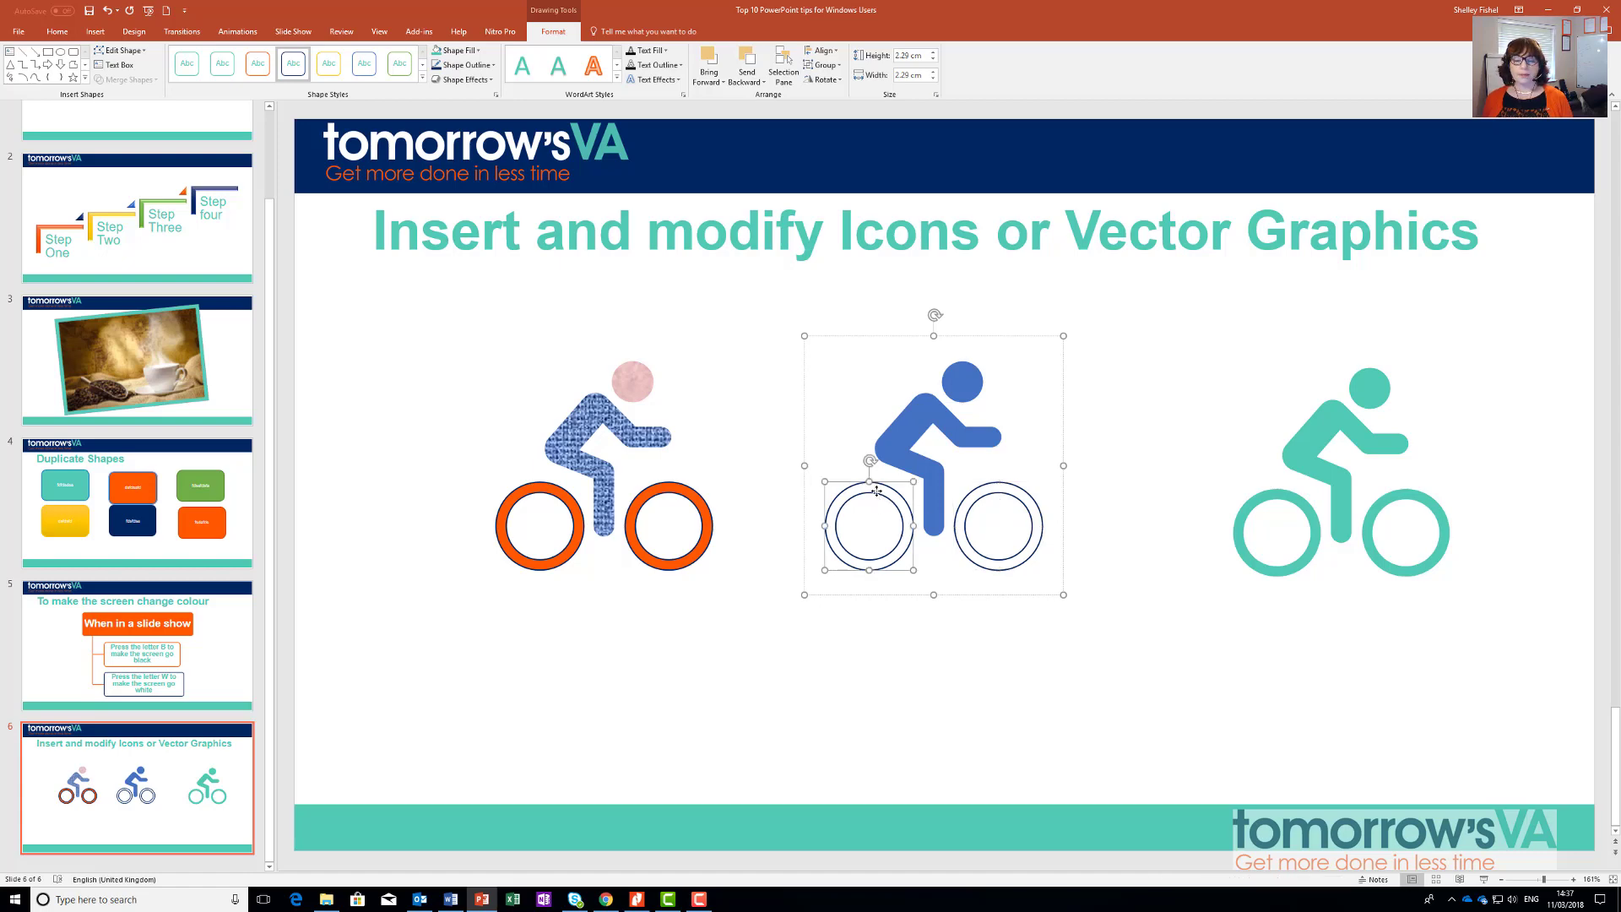
click(328, 63)
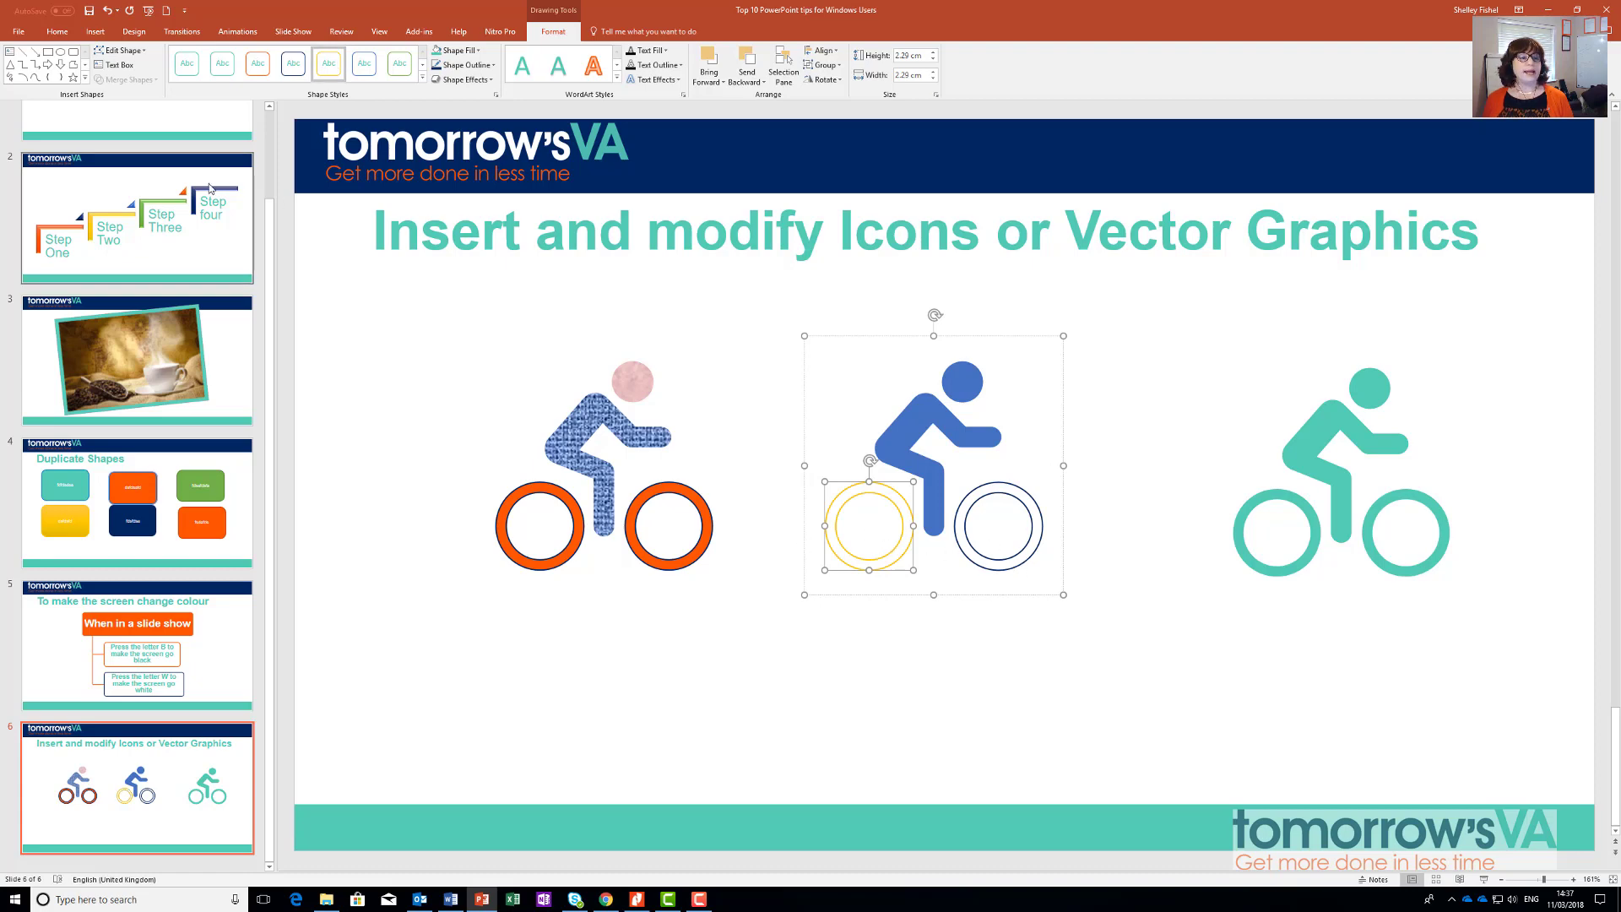
click(46, 35)
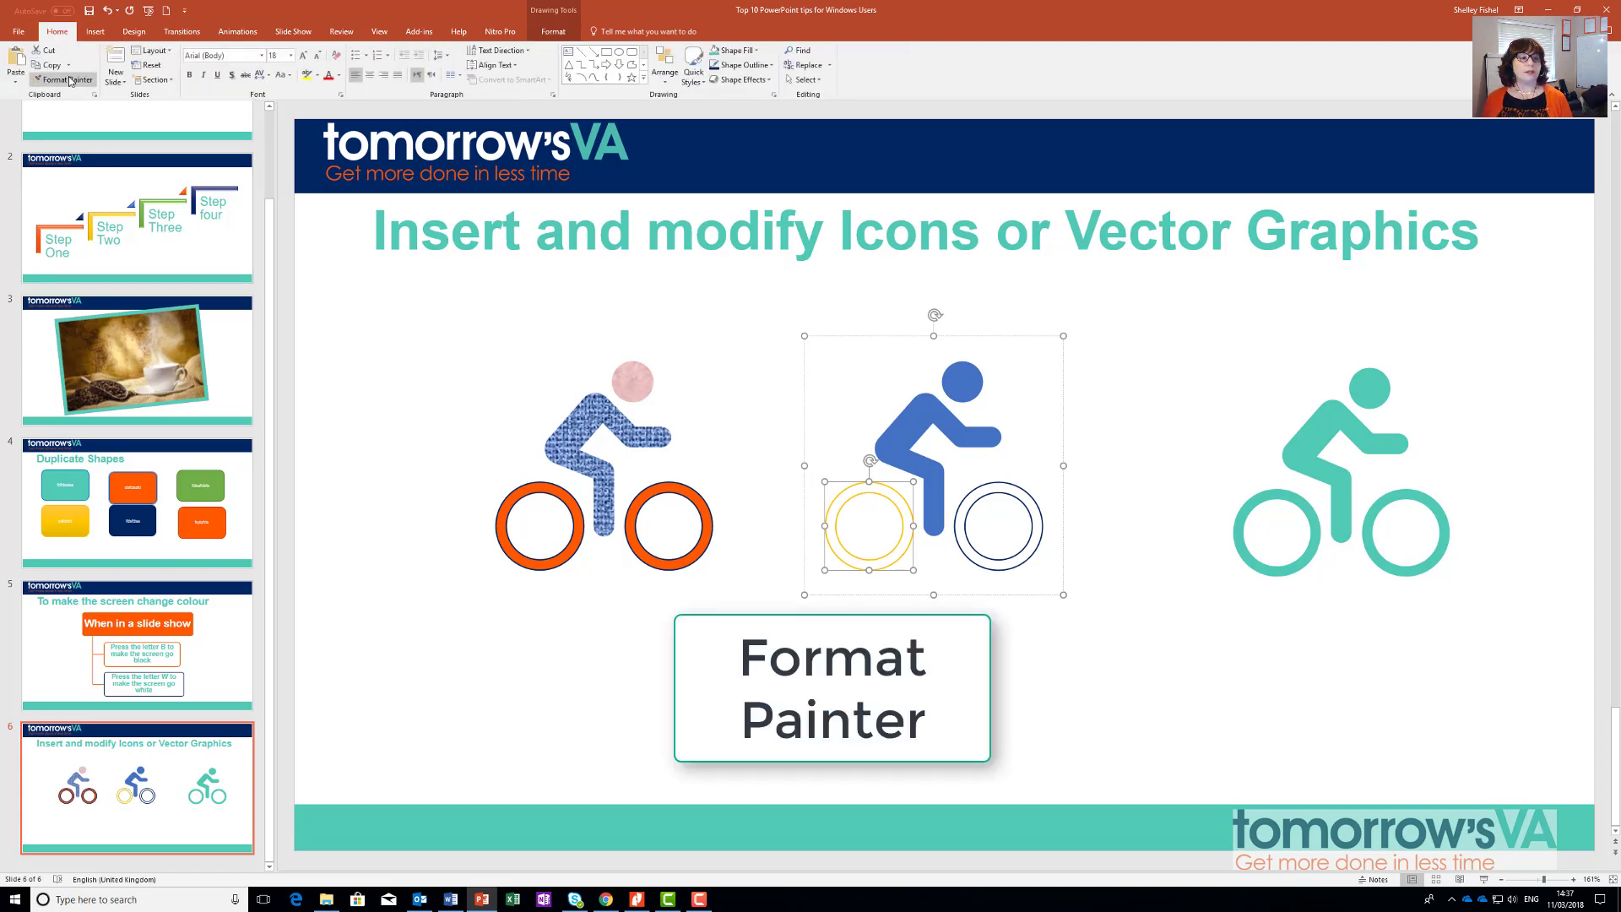
click(982, 487)
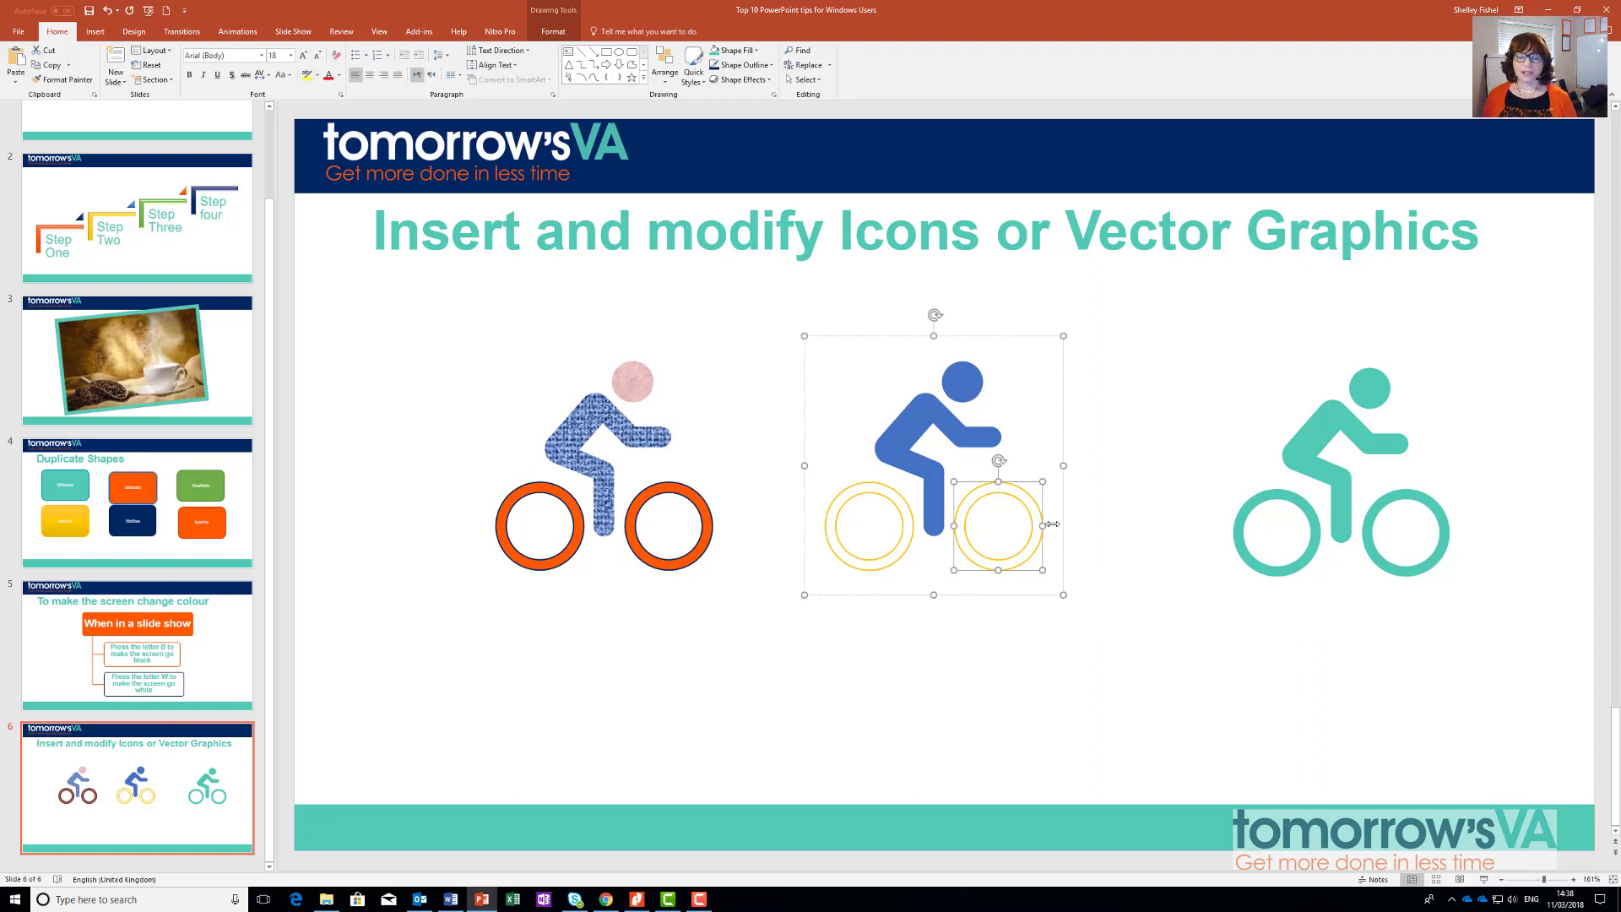
click(1144, 508)
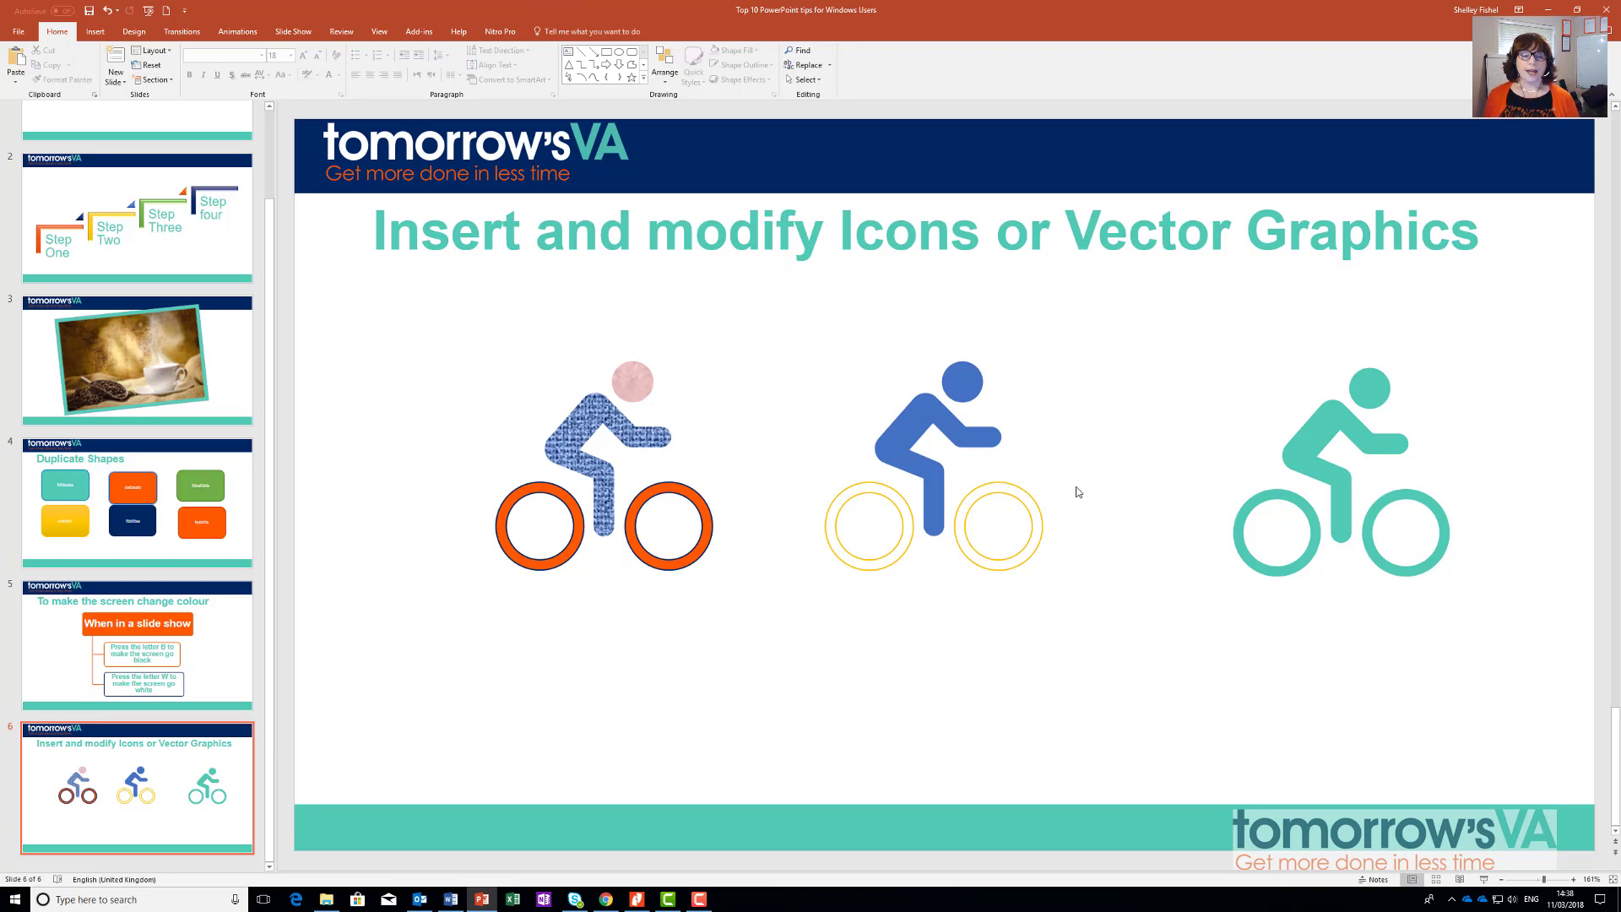
Step: Insert the copier icon below, between the blue and teal cyclists, sized 4.2 cm
click(95, 32)
click(243, 74)
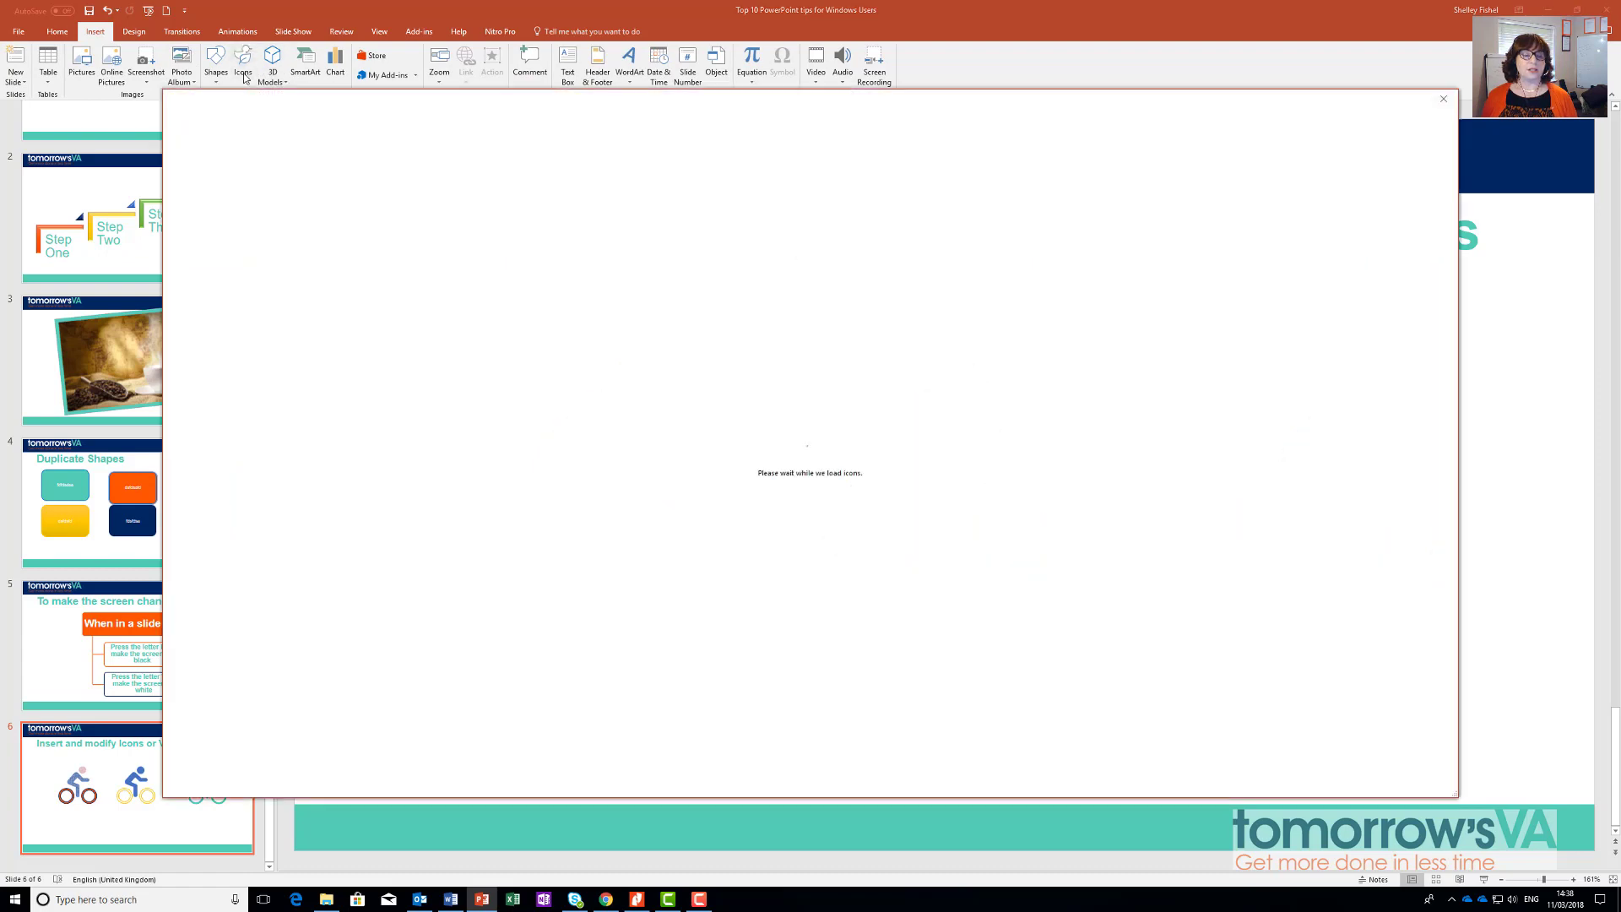
click(703, 291)
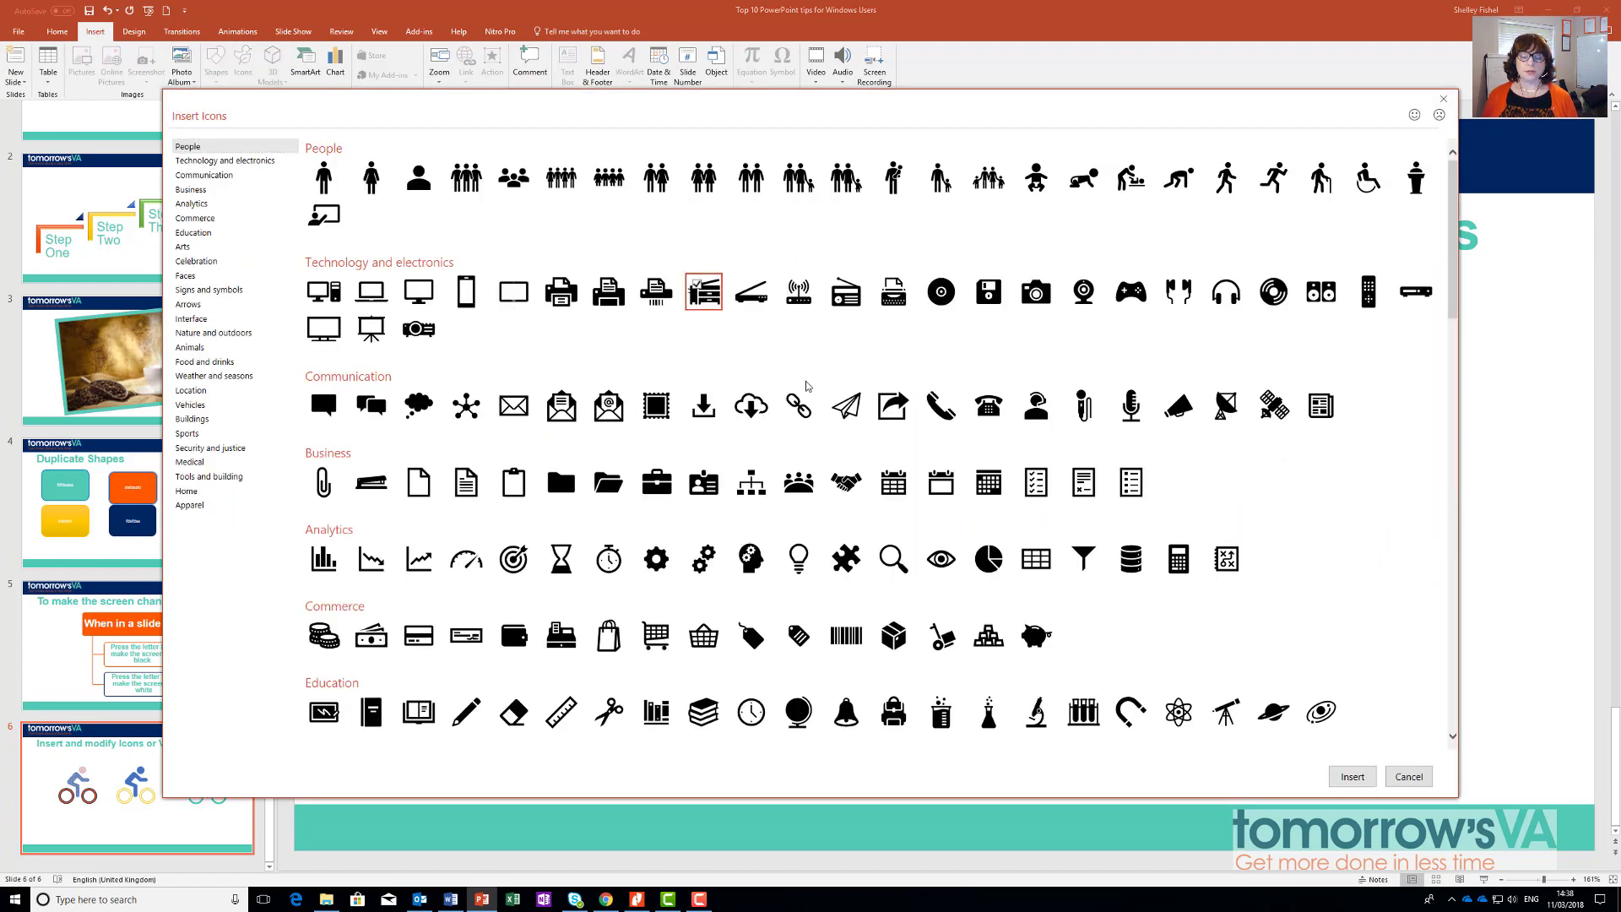
click(1352, 776)
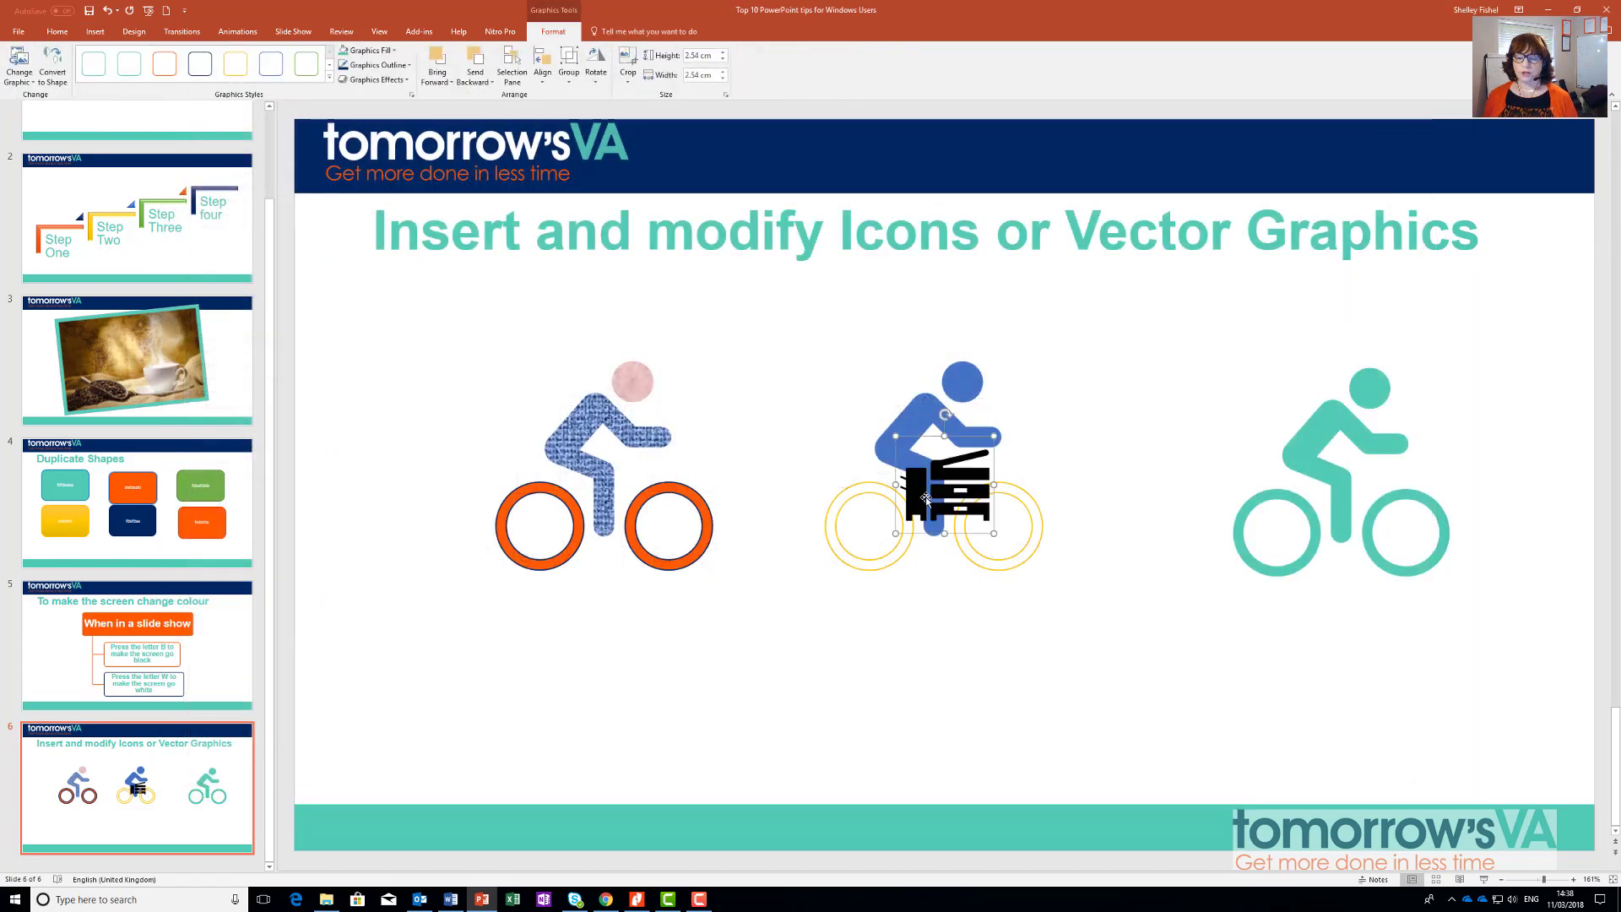
drag(1088, 661, 1164, 676)
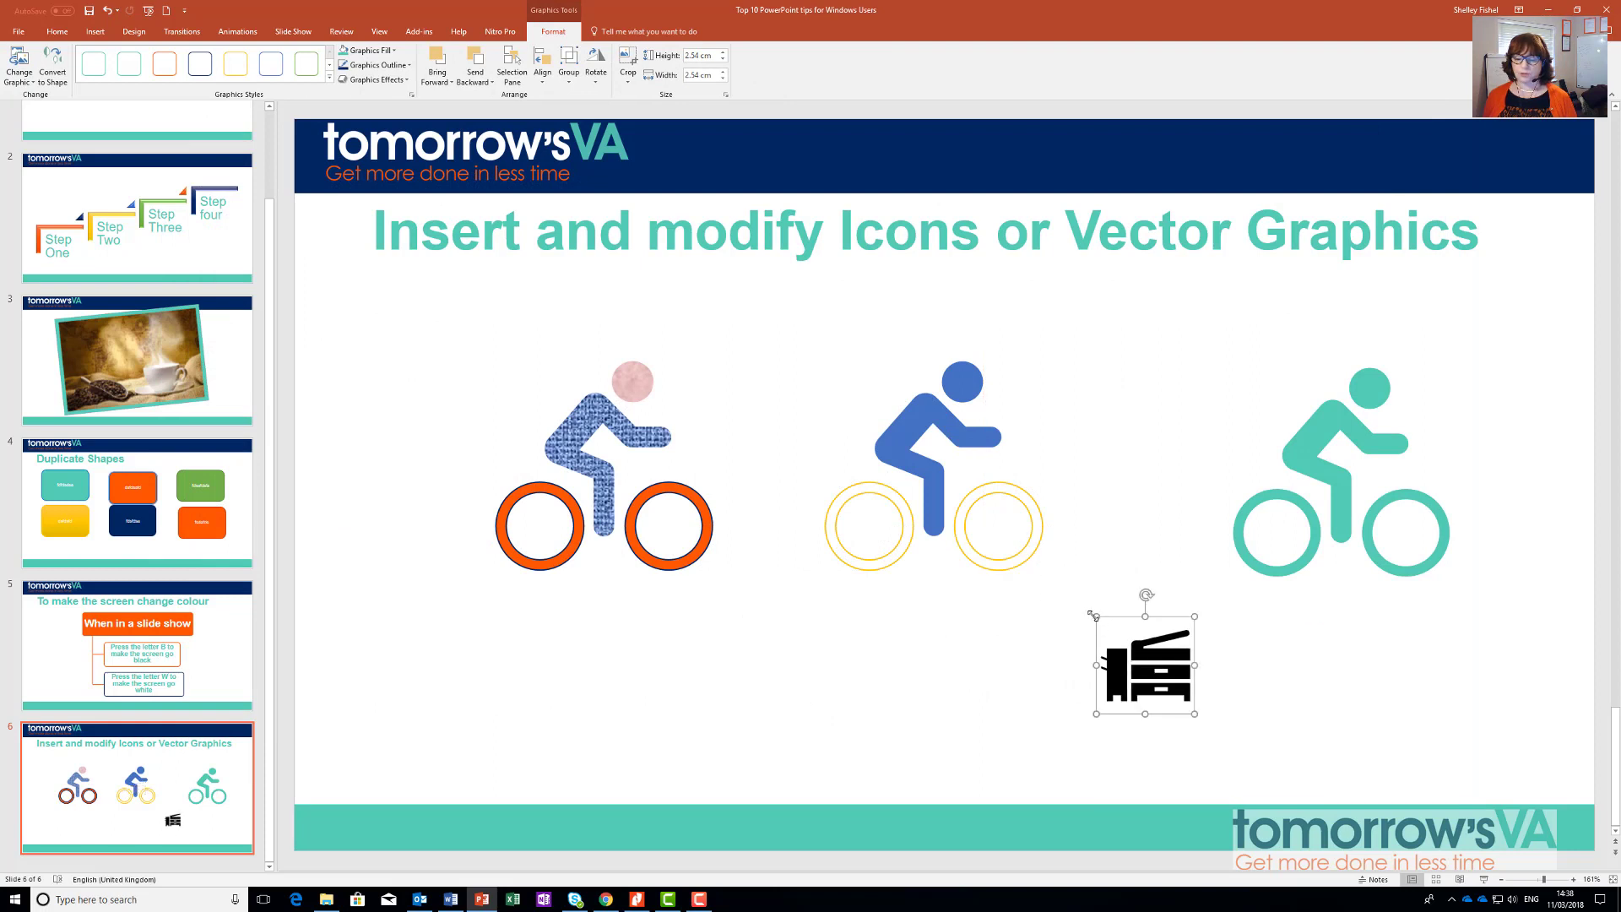
drag(1095, 617, 1032, 553)
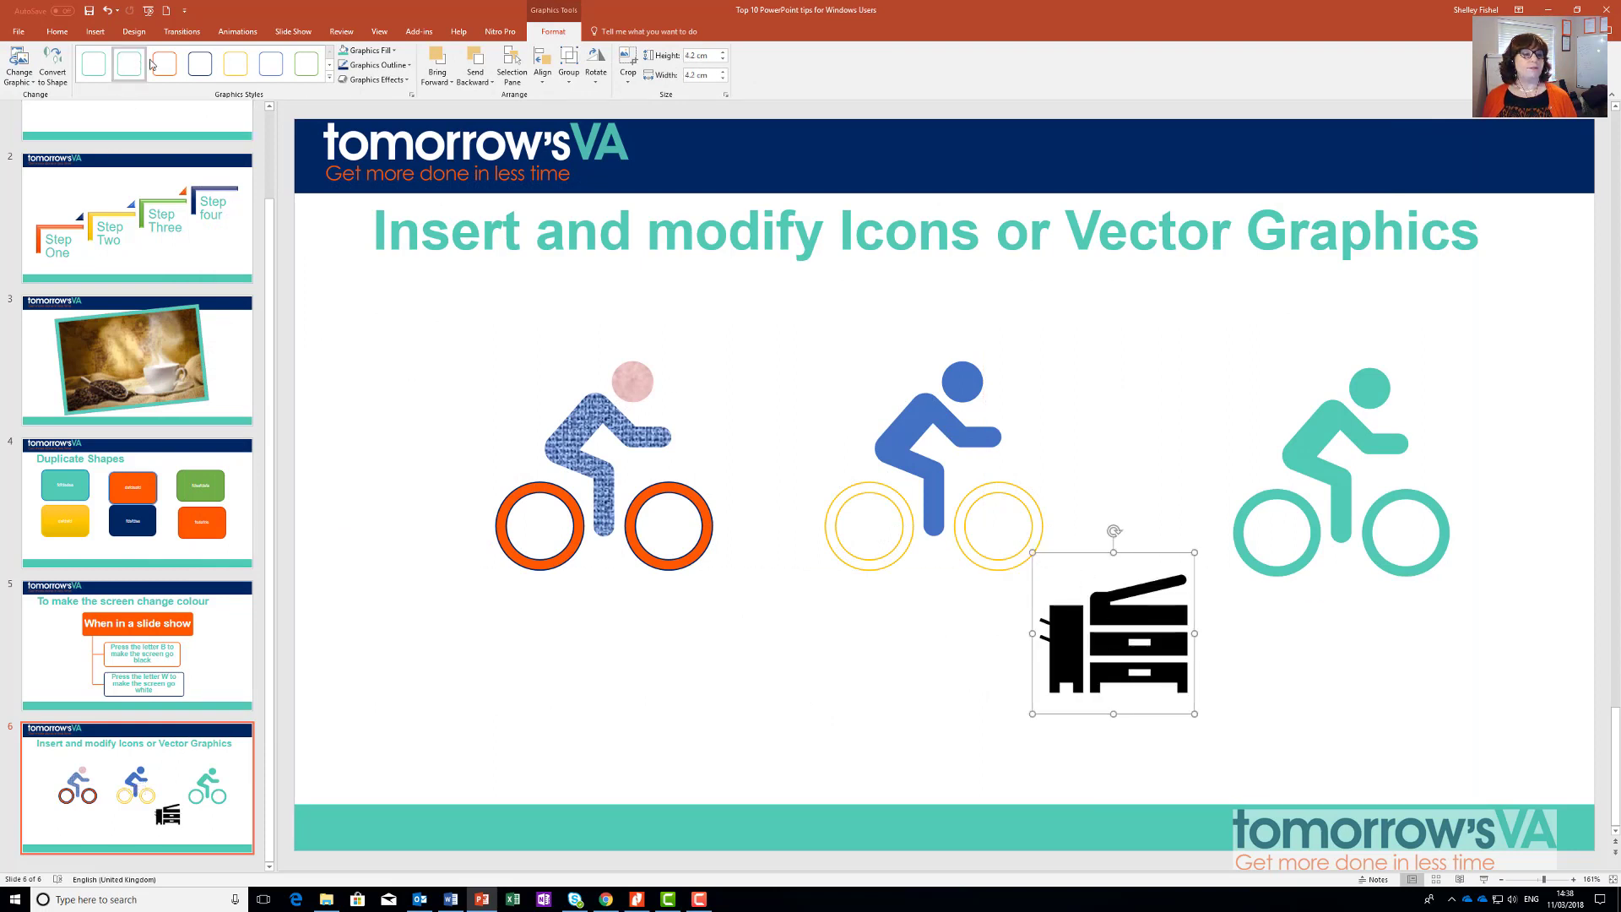
Step: Apply the solid blue graphics style preset to the copier icon
click(271, 65)
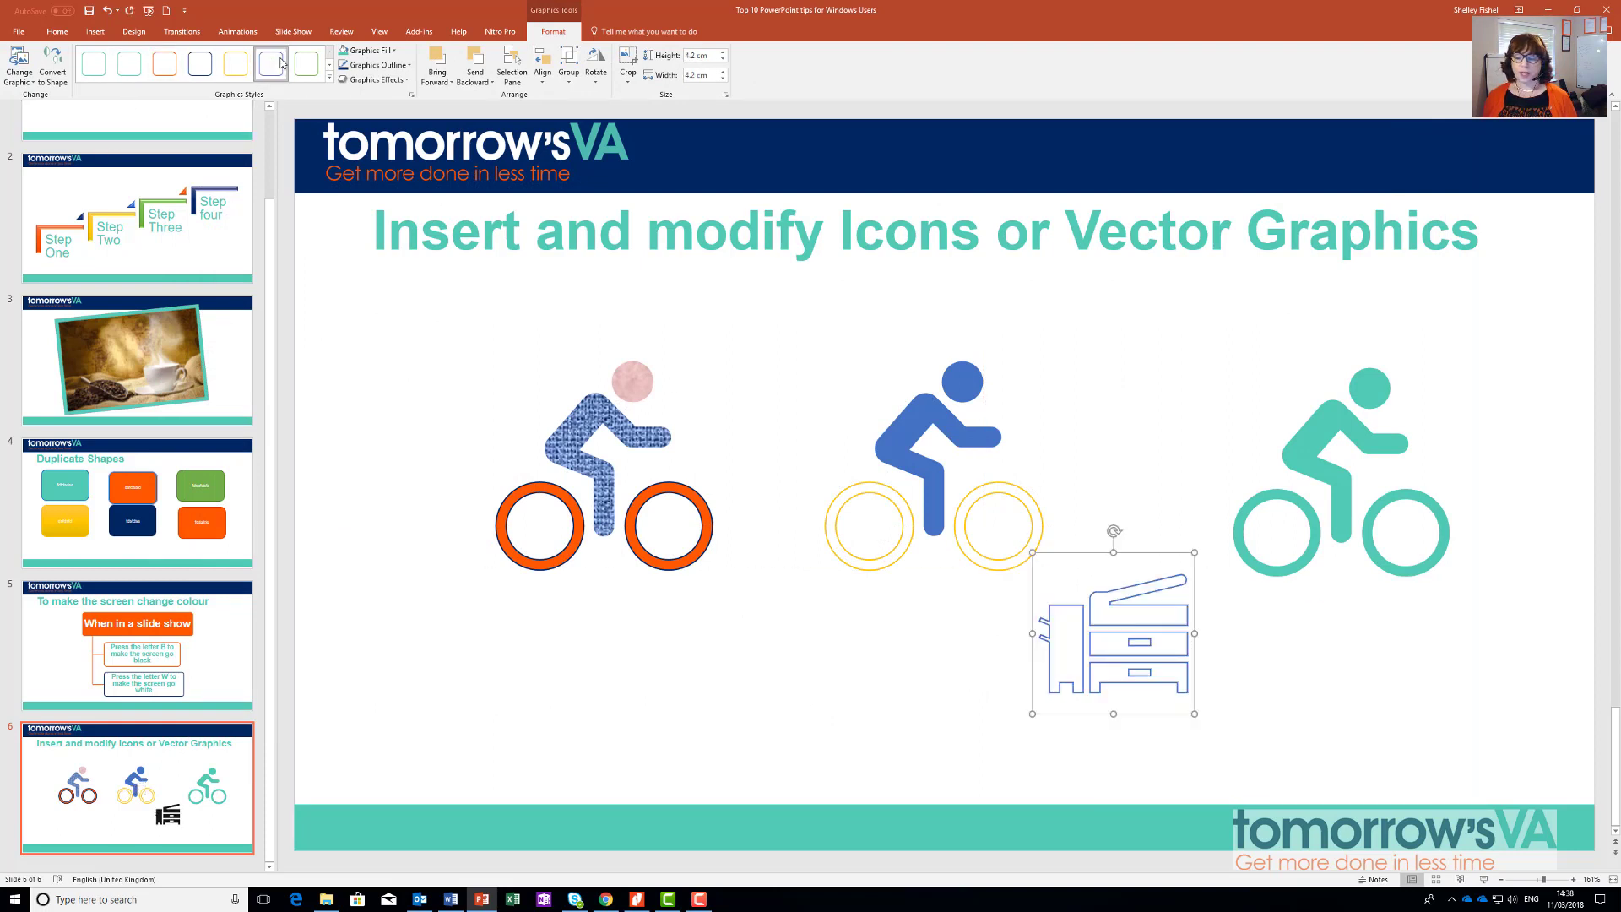
click(328, 79)
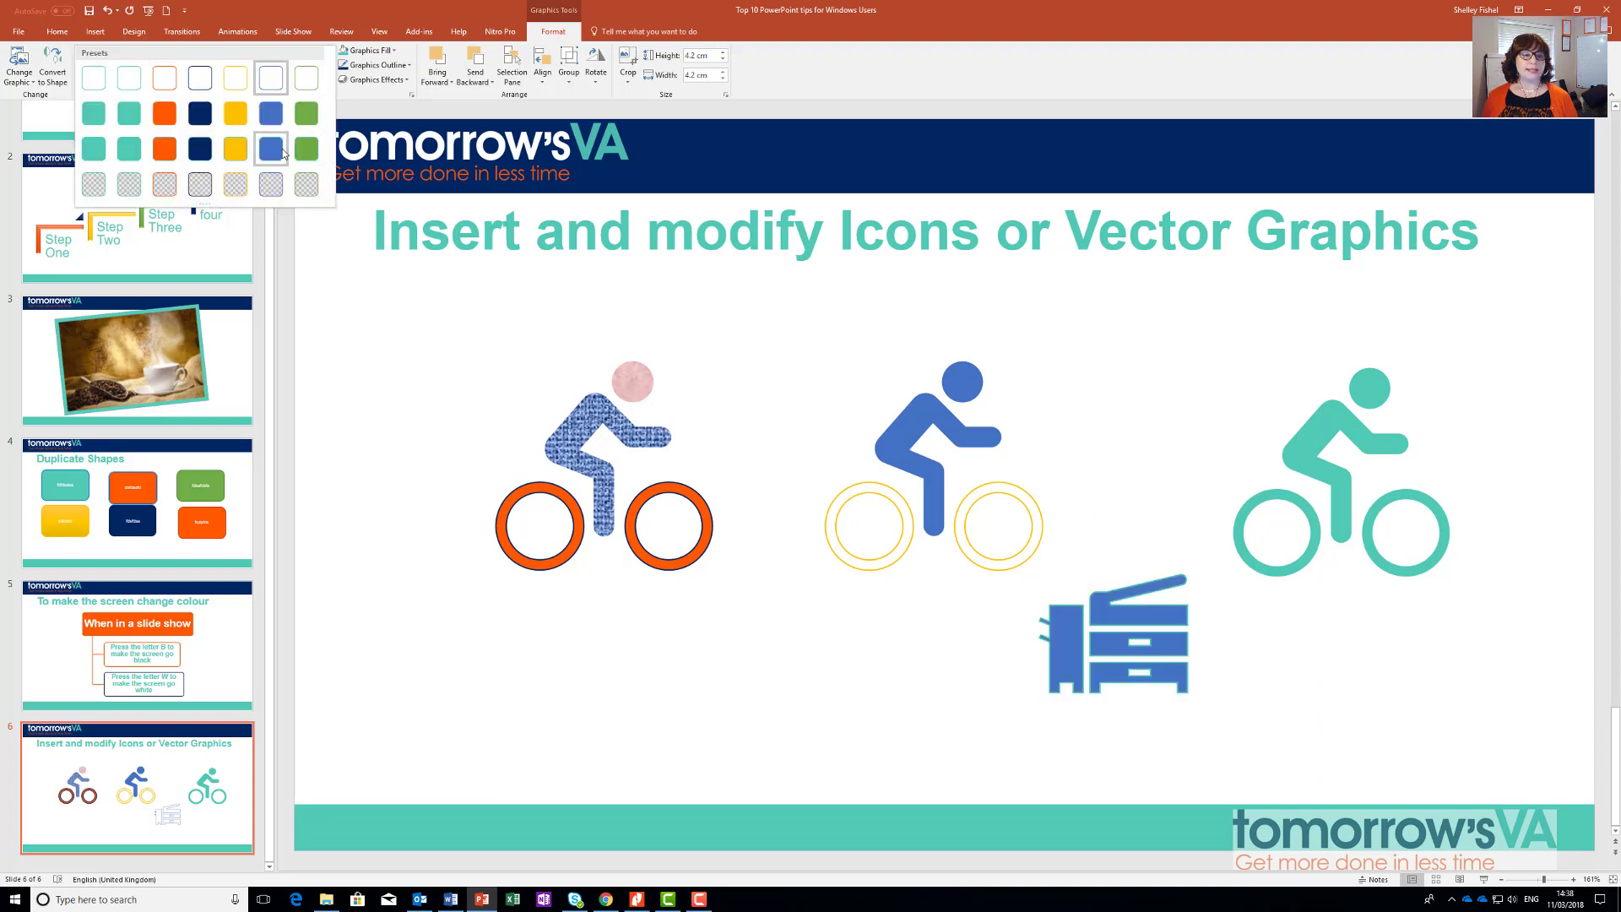
click(283, 152)
Step: Convert the copier icon into editable drawing shapes and select its top part for styling
click(47, 60)
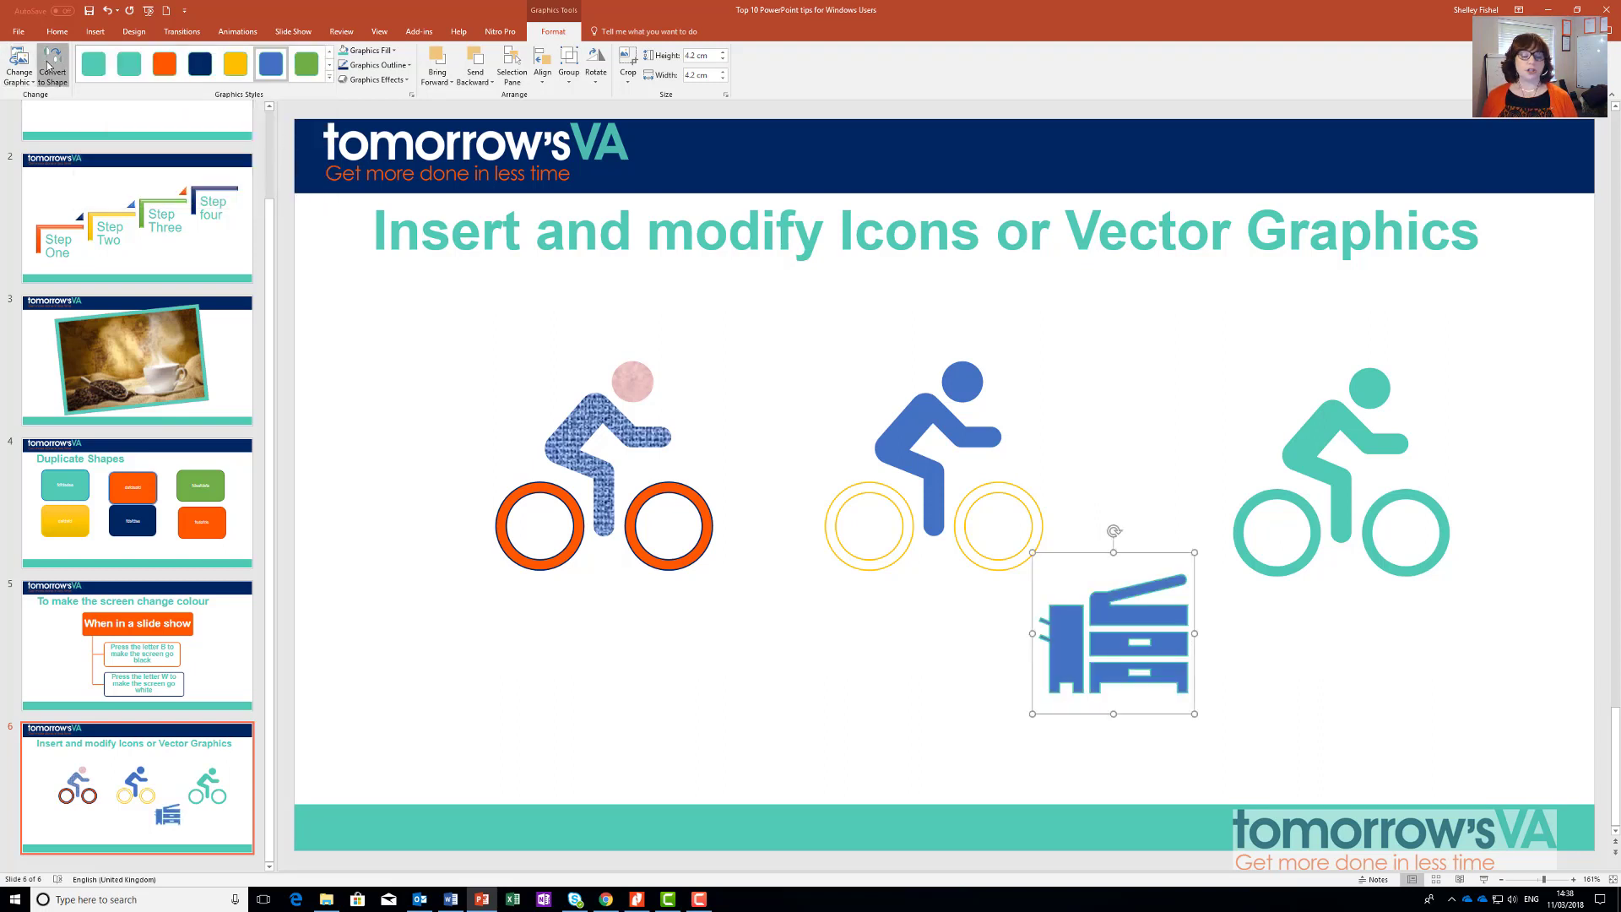
click(791, 497)
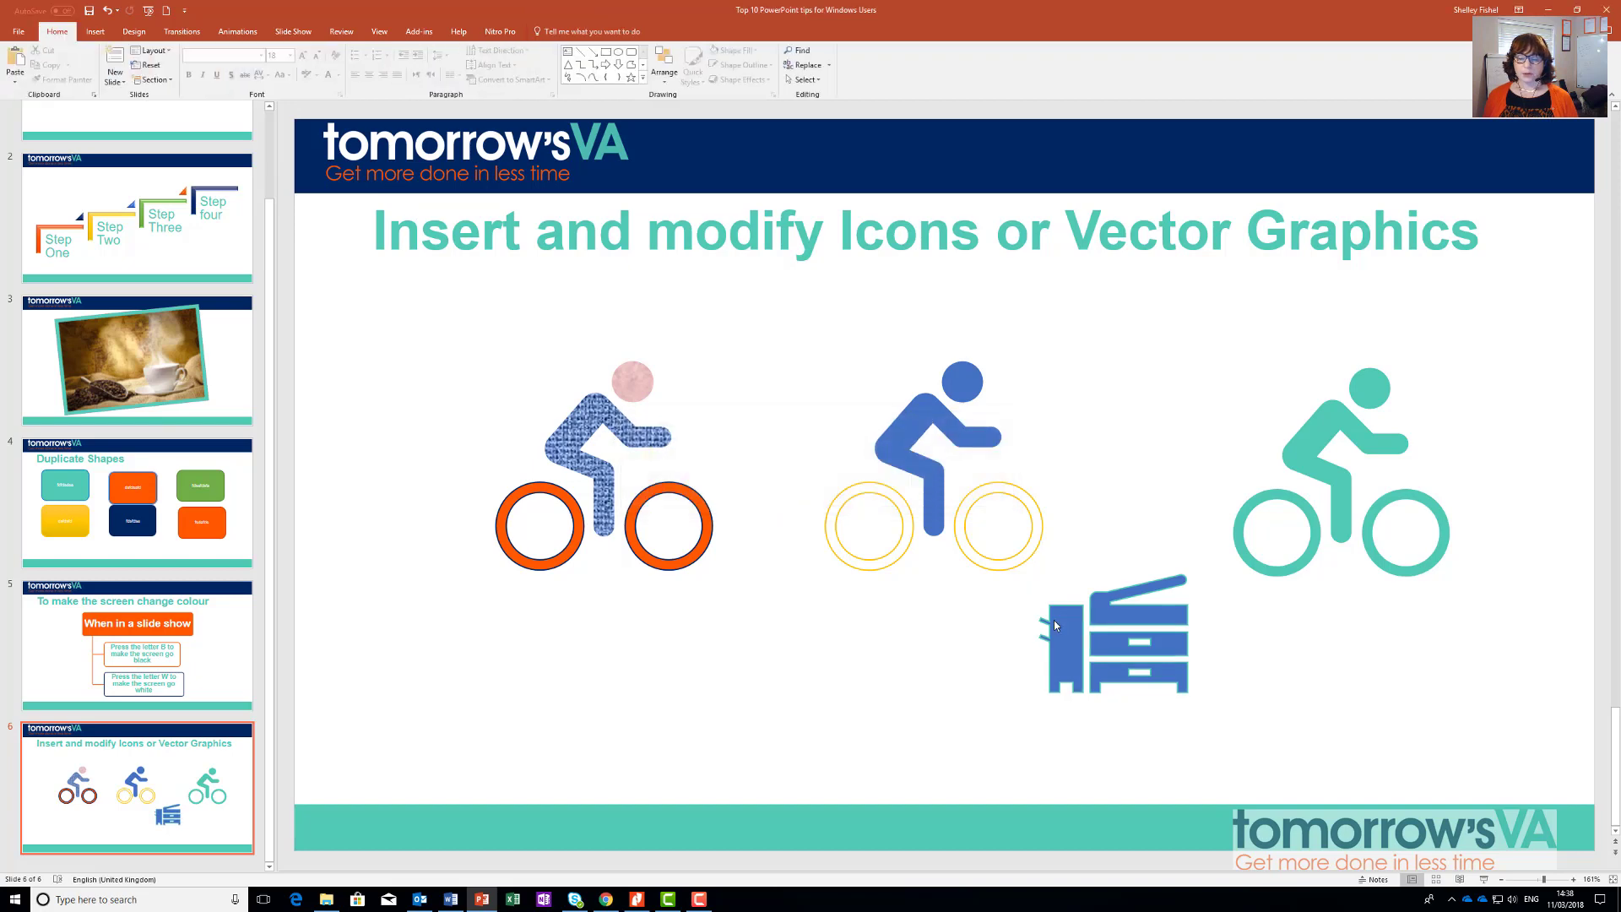
click(1128, 617)
click(1128, 617)
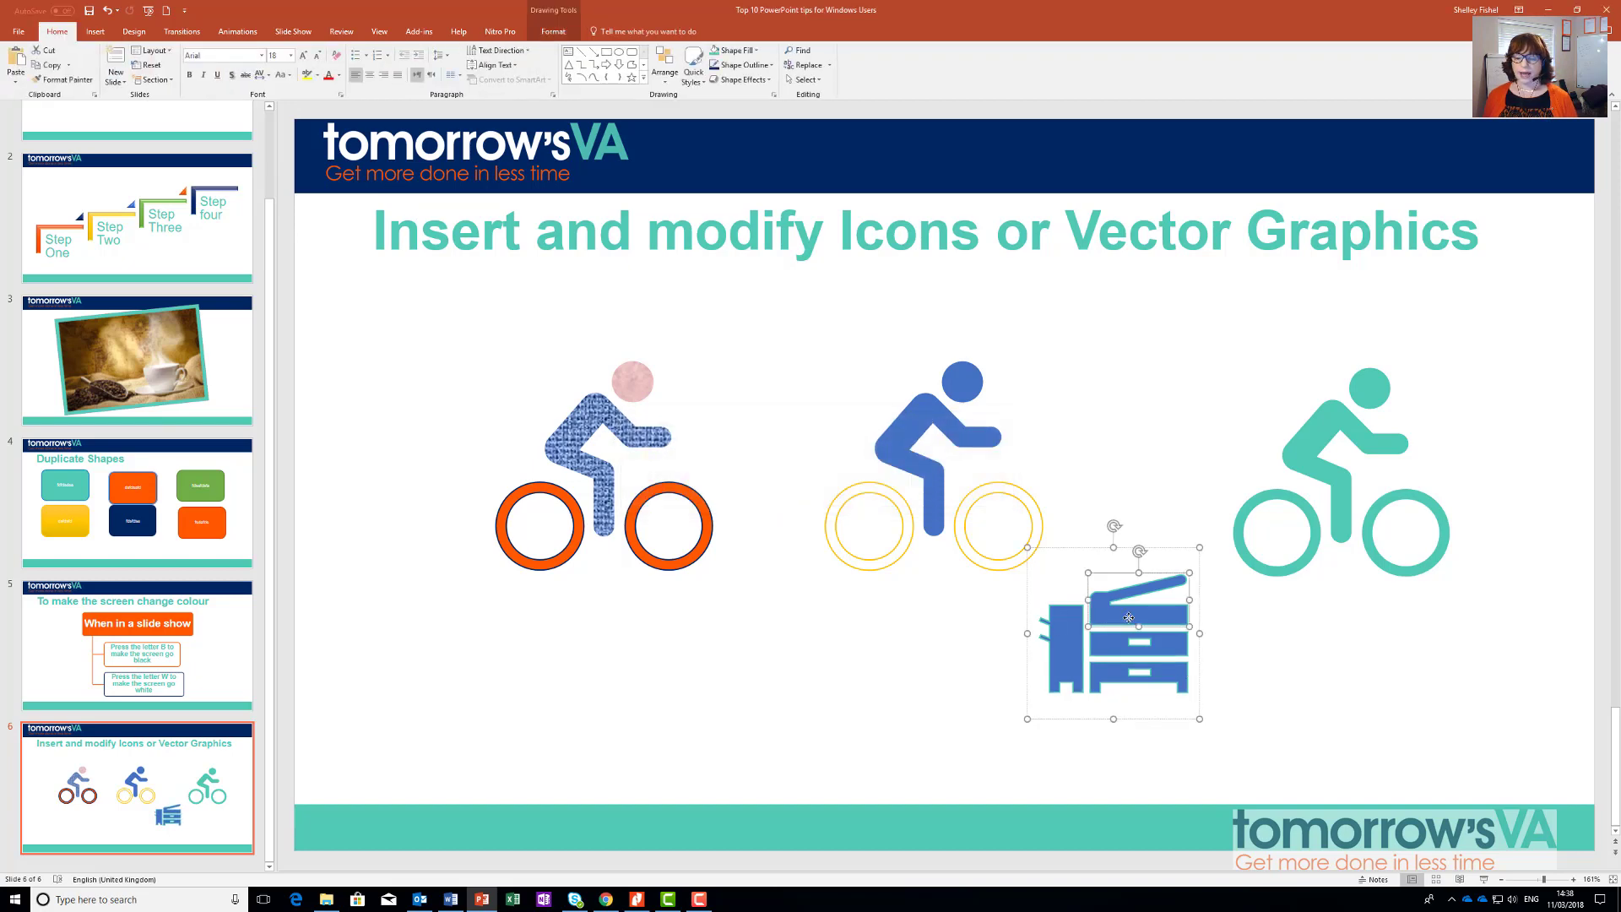
click(553, 31)
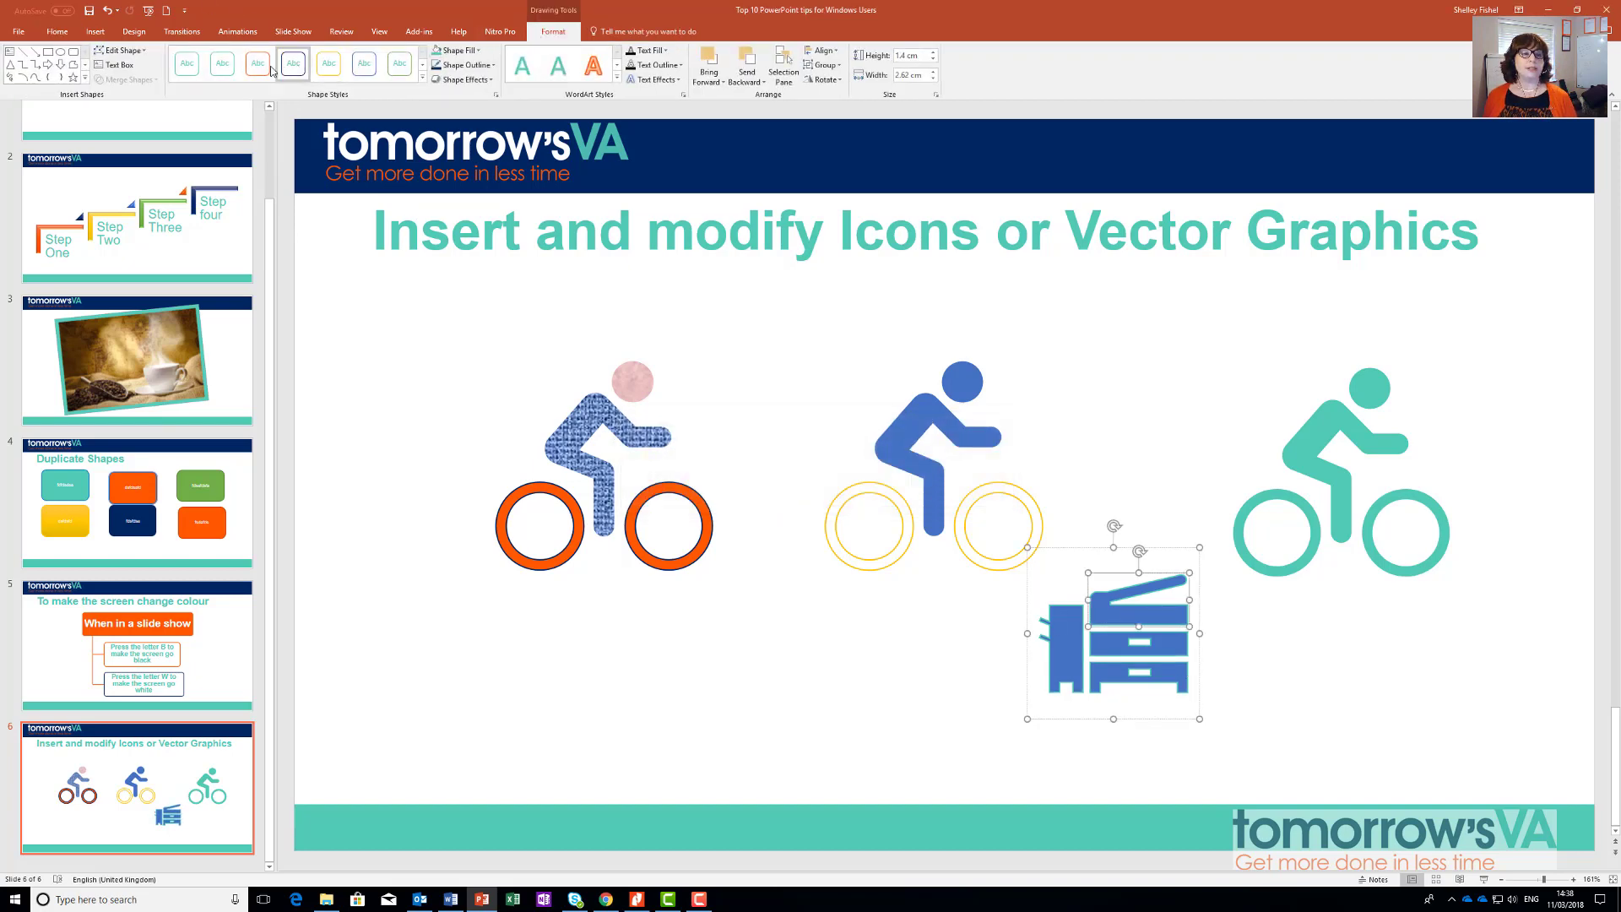